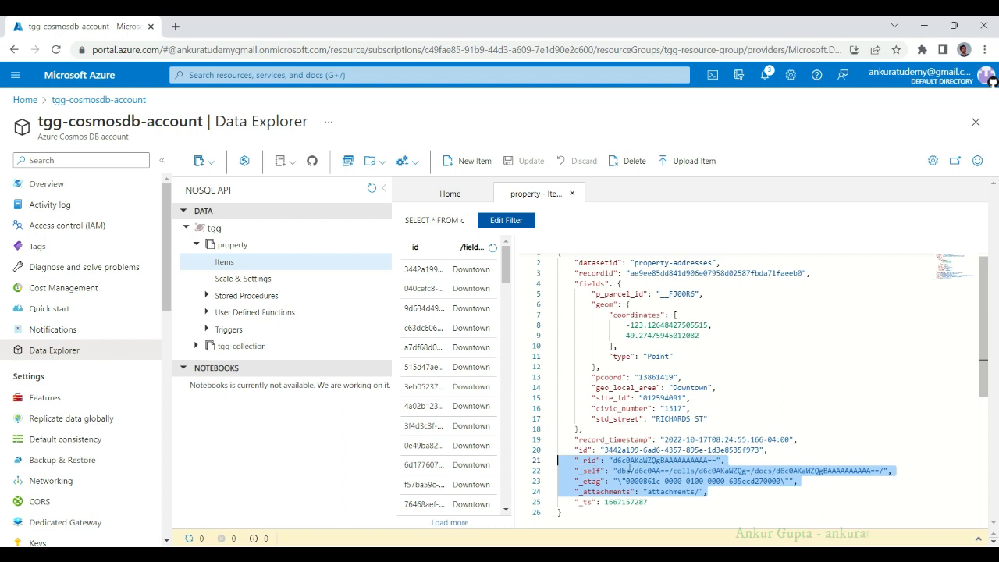
scroll(599, 461, up, 1)
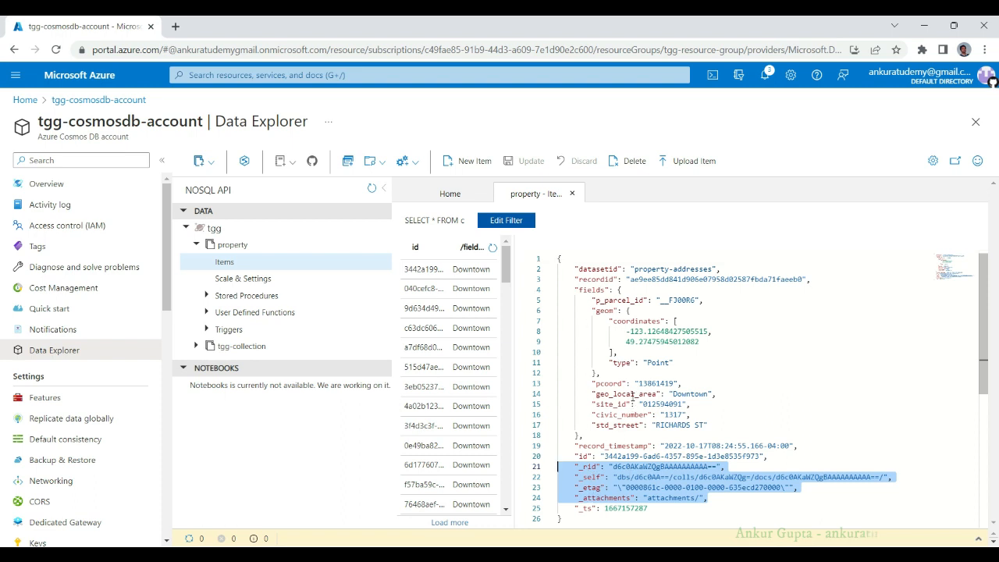
scroll(633, 396, down, 1)
scroll(632, 397, up, 1)
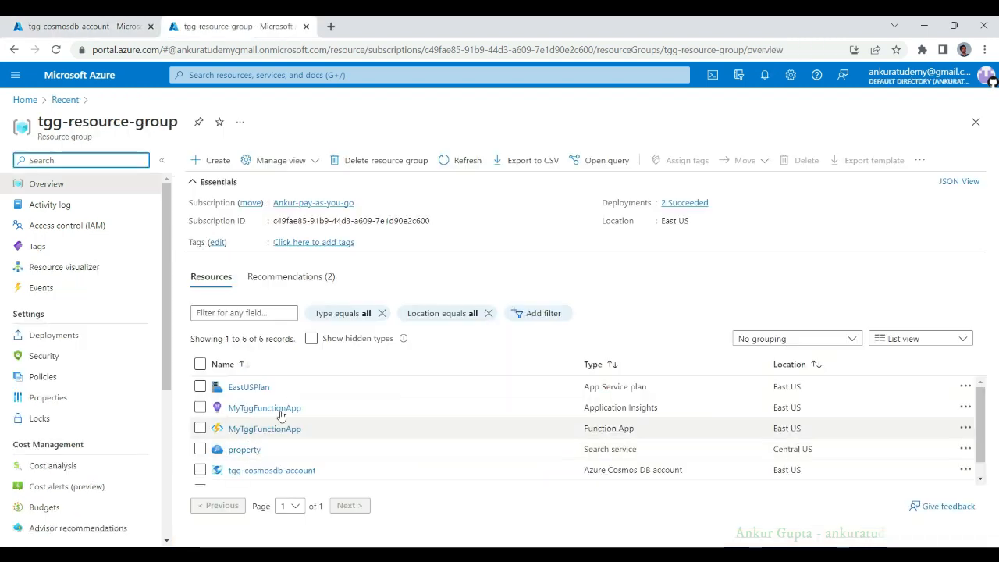
- Open the property search service from the resource group and start creating a new index in it
click(248, 451)
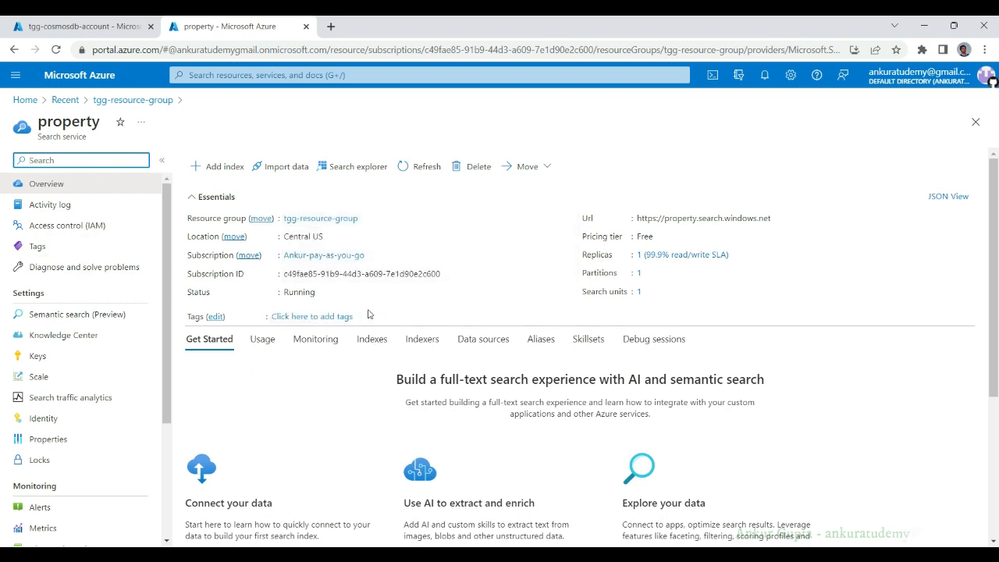
click(372, 341)
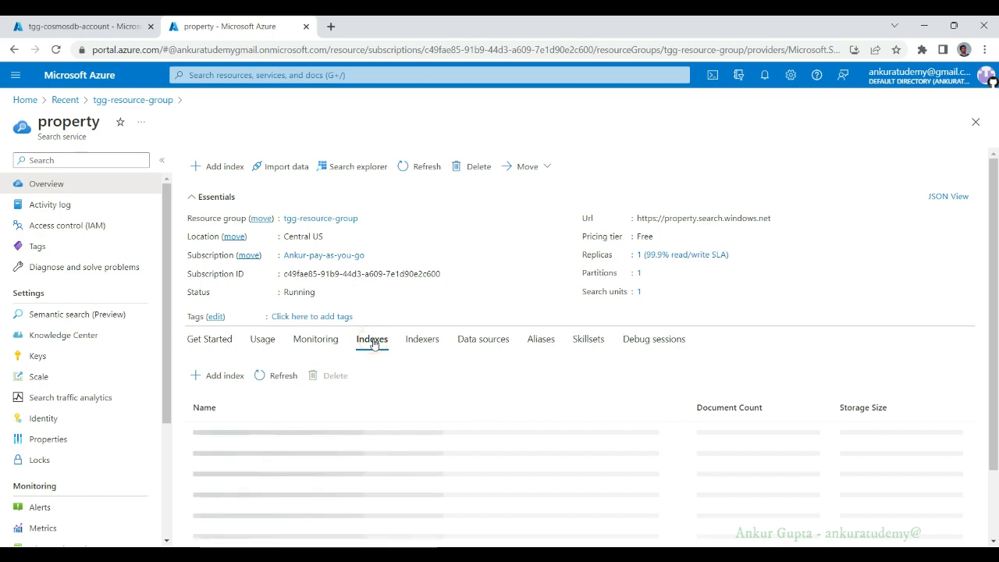
click(224, 376)
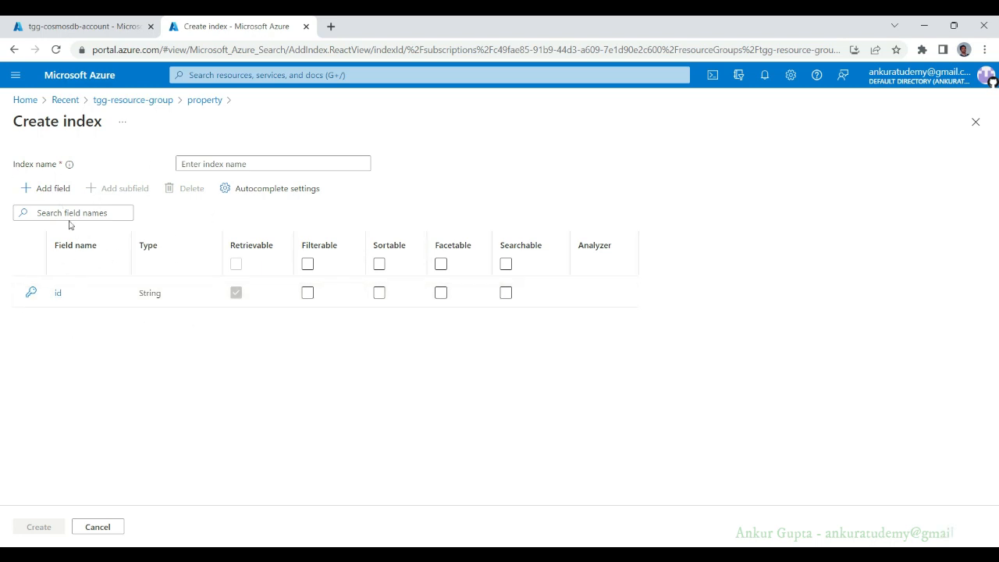
- Make the id key field filterable, sortable, facetable and searchable
click(309, 298)
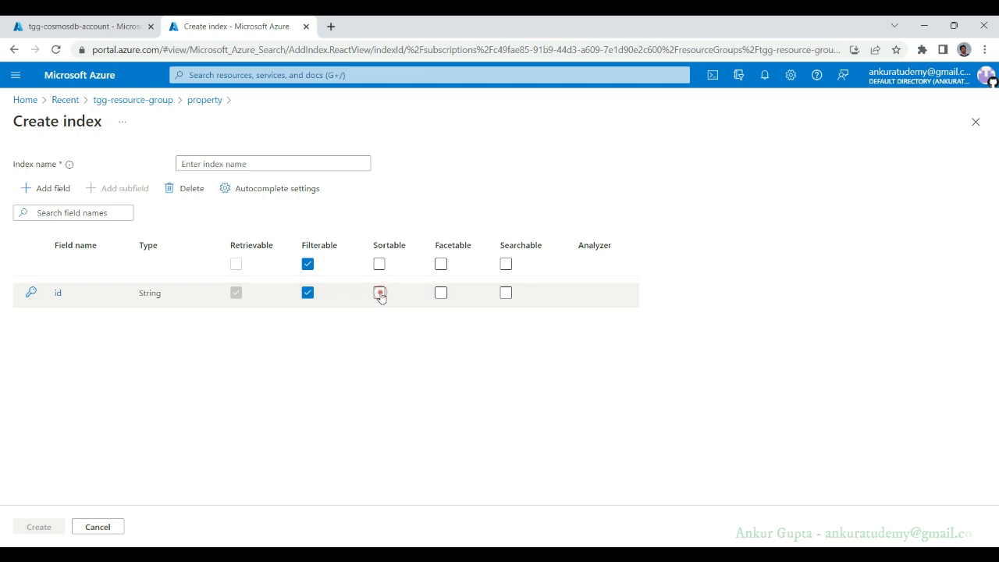
click(380, 295)
click(442, 295)
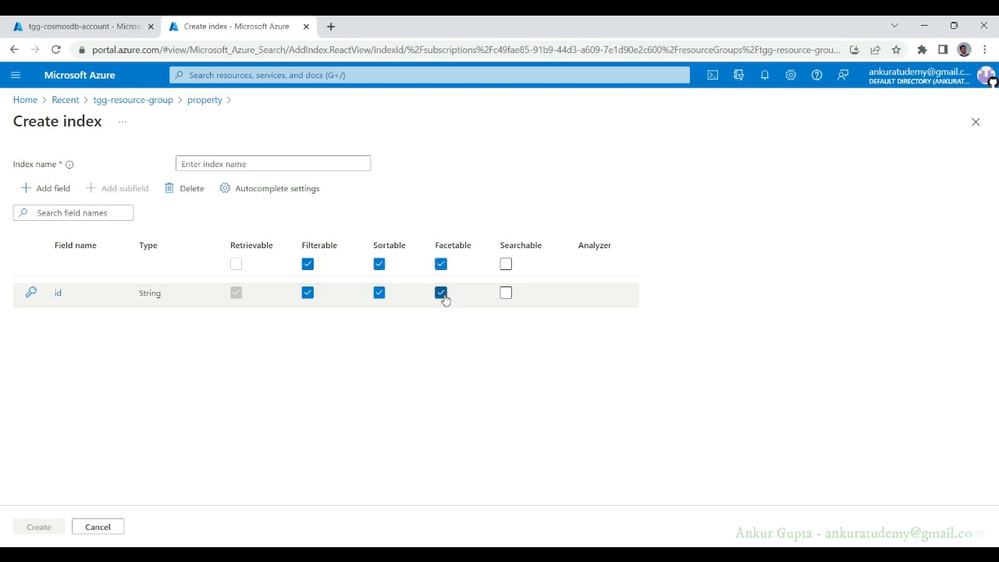
click(505, 295)
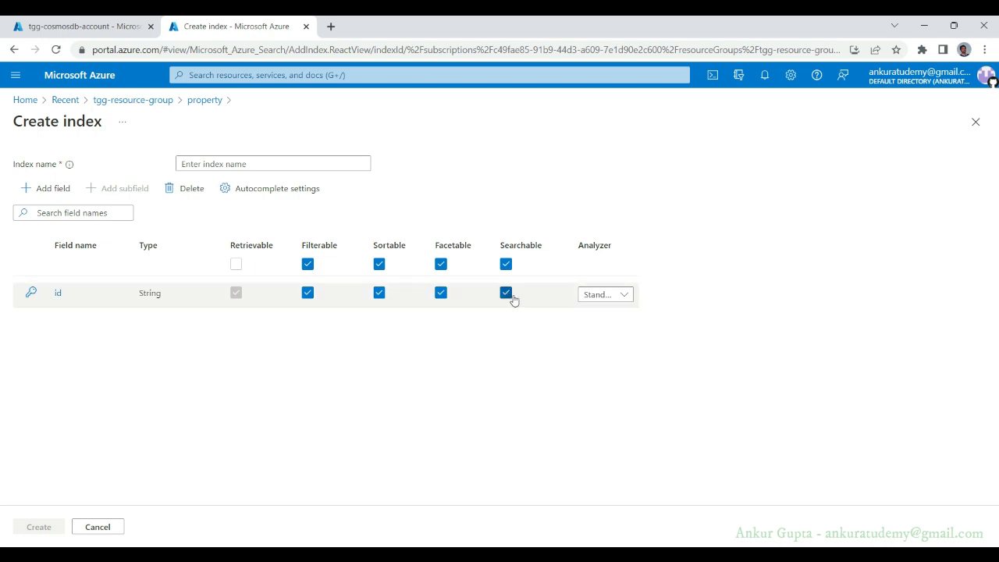
- Review the available analyzers for the id field and choose Standard - Lucene
click(603, 301)
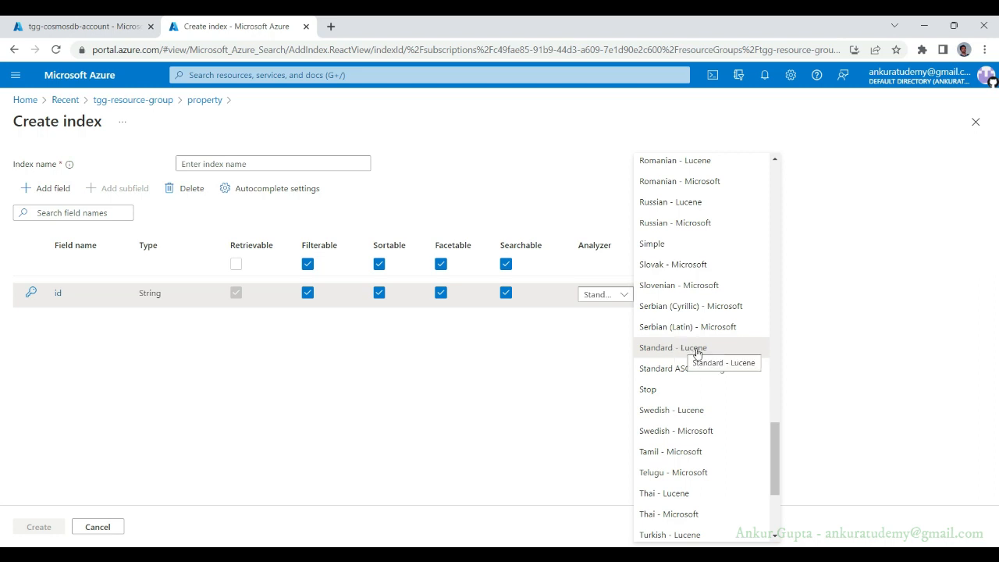
scroll(695, 351, down, 1)
scroll(694, 351, up, 5)
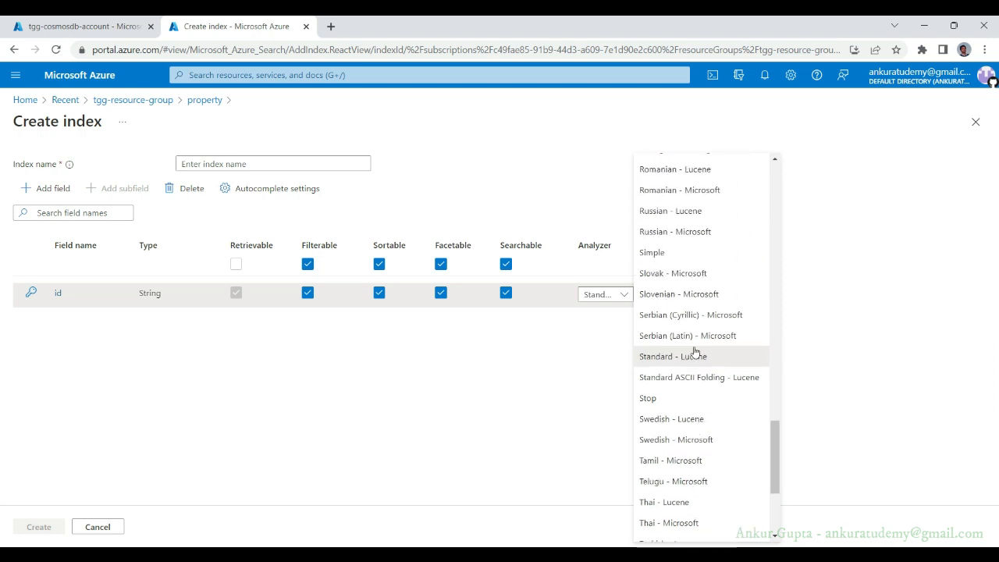
scroll(694, 351, up, 15)
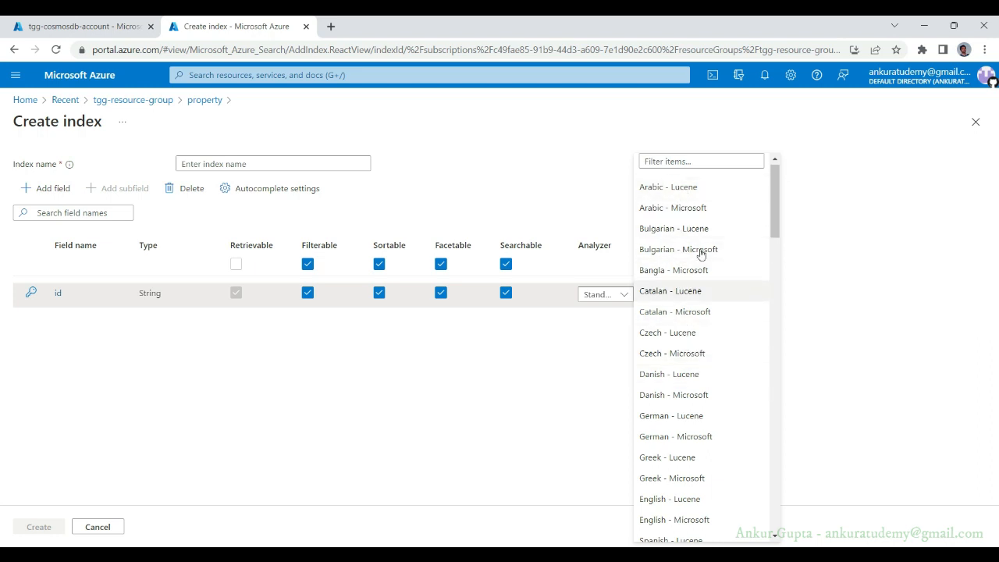
scroll(691, 382, down, 2)
scroll(692, 382, down, 10)
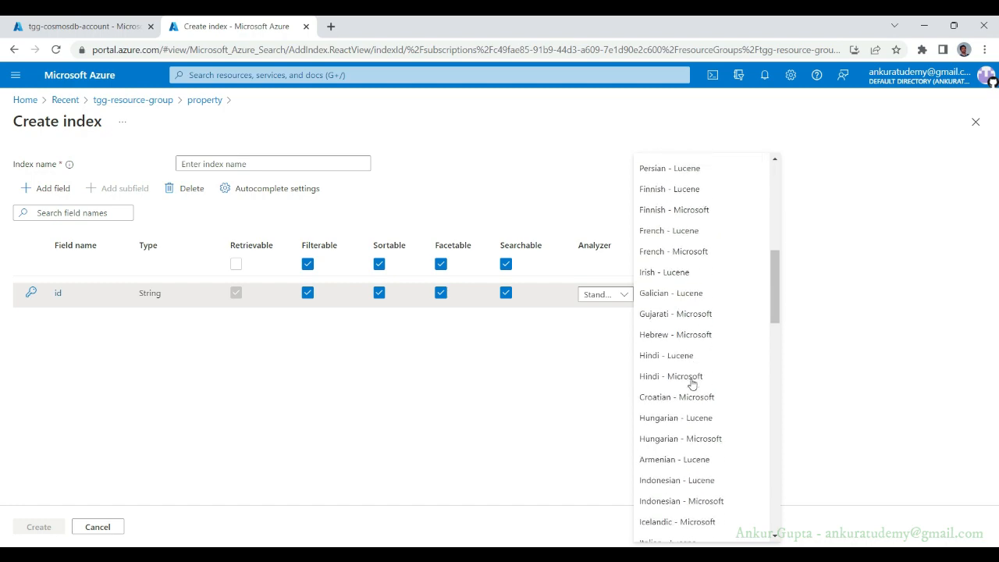
scroll(691, 382, down, 8)
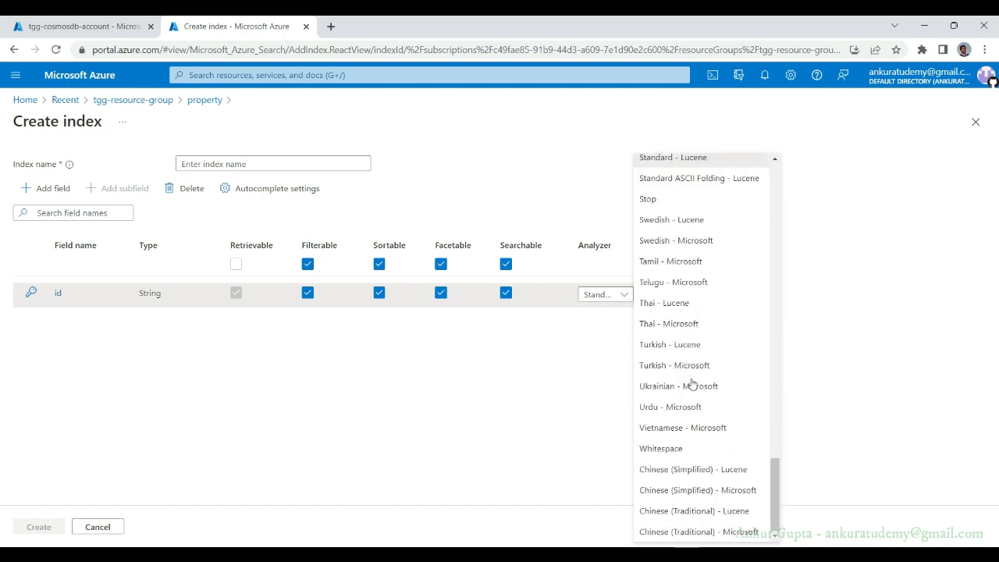
scroll(692, 383, up, 2)
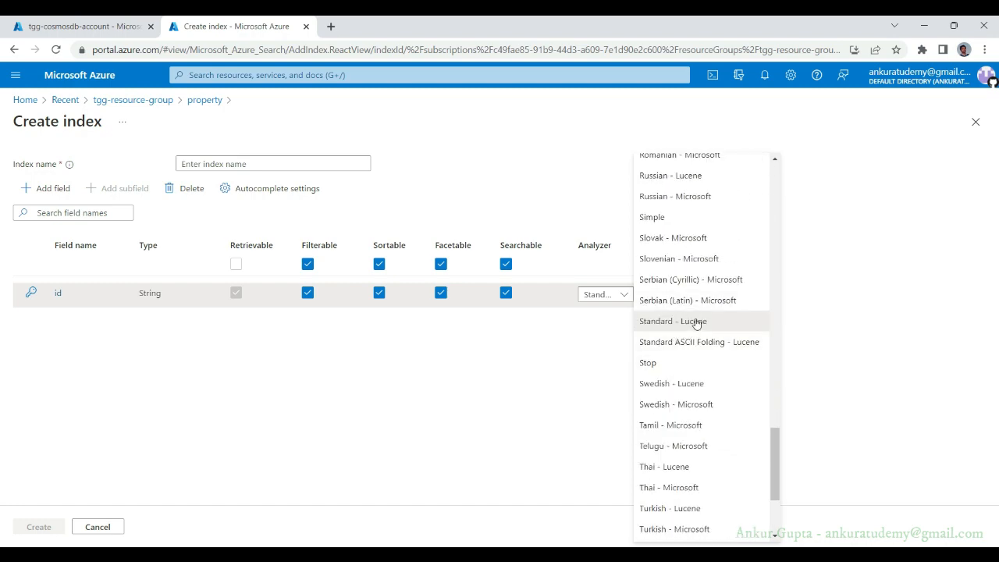
click(696, 323)
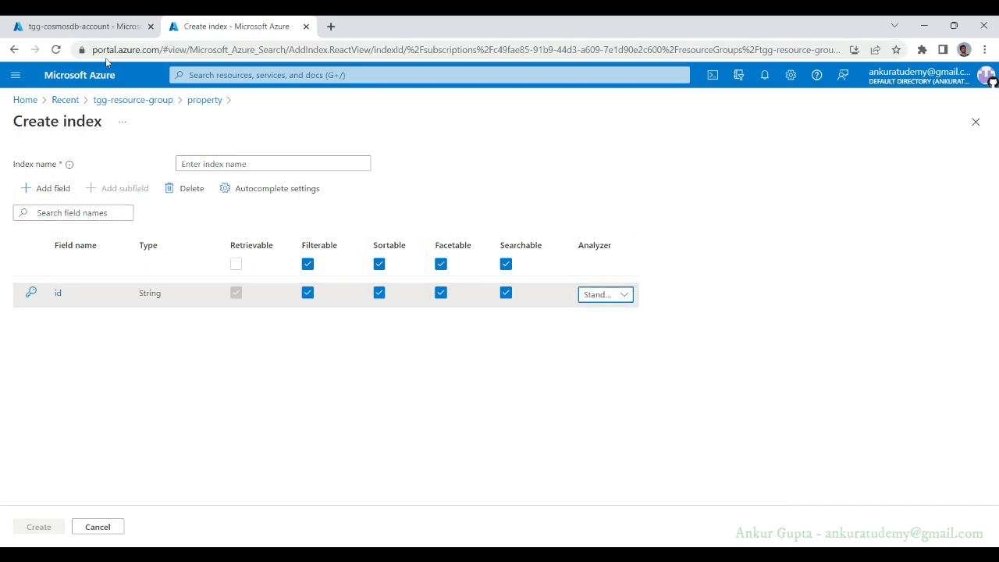
- Start a new index field named datasetid, copying the name from the property item in the Cosmos DB Data Explorer
click(48, 189)
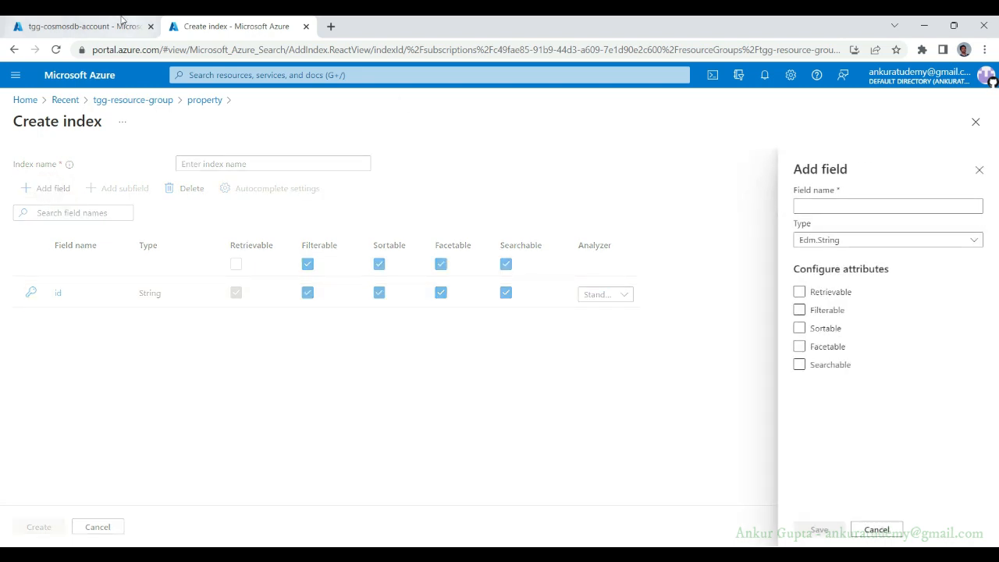
click(95, 26)
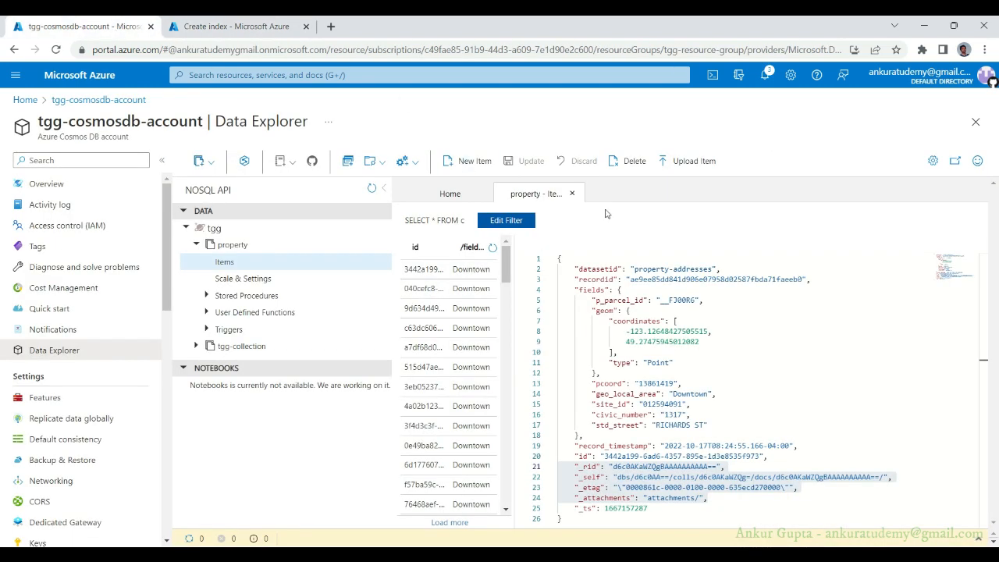
double_click(590, 268)
key(ctrl+c)
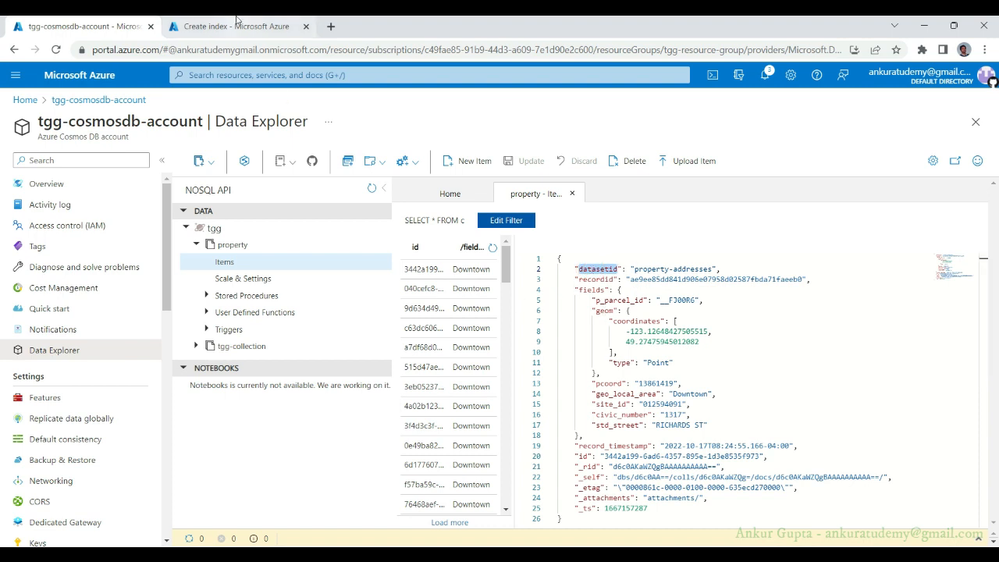
click(234, 26)
click(808, 206)
key(ctrl+v)
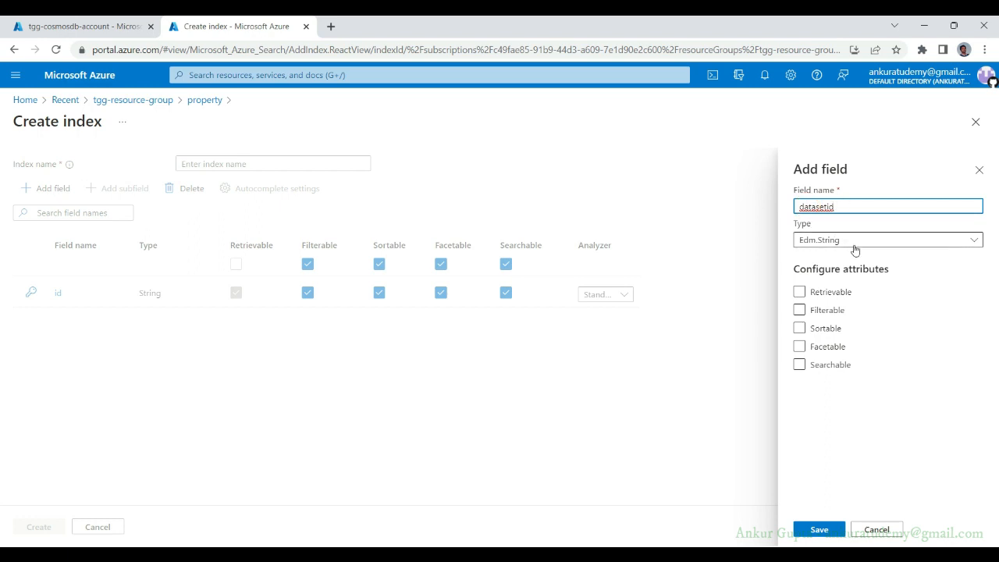
- Make the datasetid field retrievable, filterable, sortable, facetable and searchable, and save it to the index
click(800, 293)
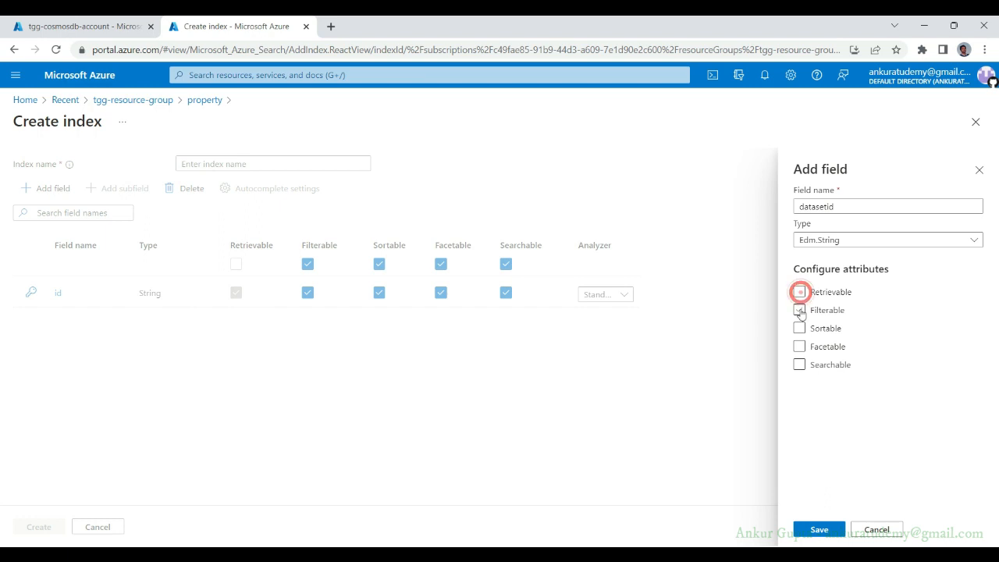
click(800, 311)
click(800, 329)
click(800, 347)
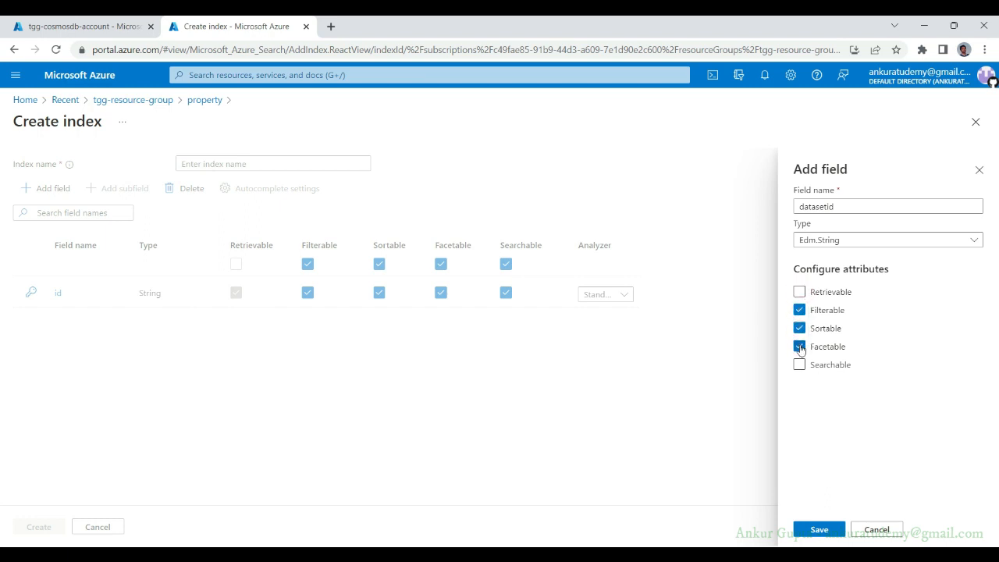
click(800, 365)
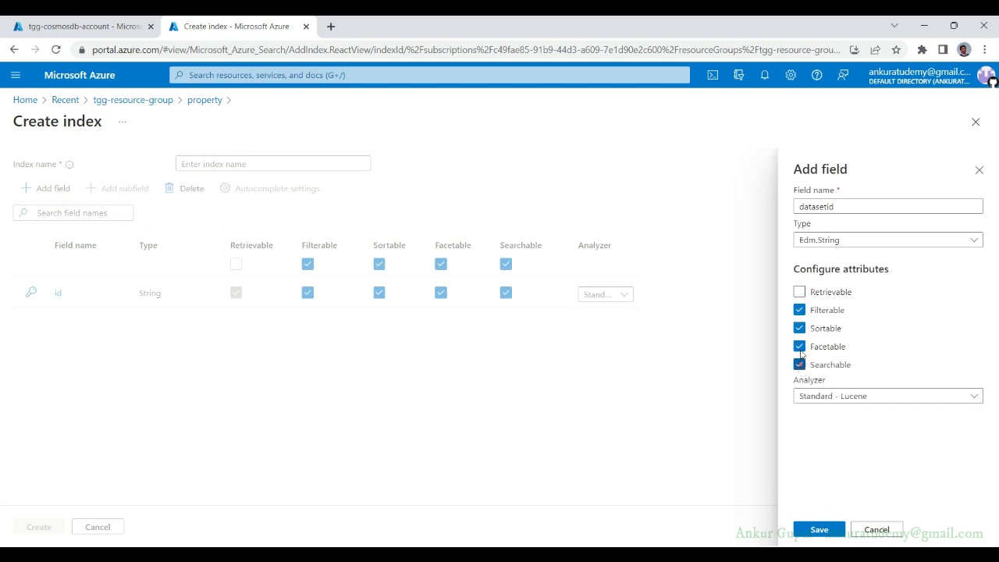
click(800, 291)
click(820, 530)
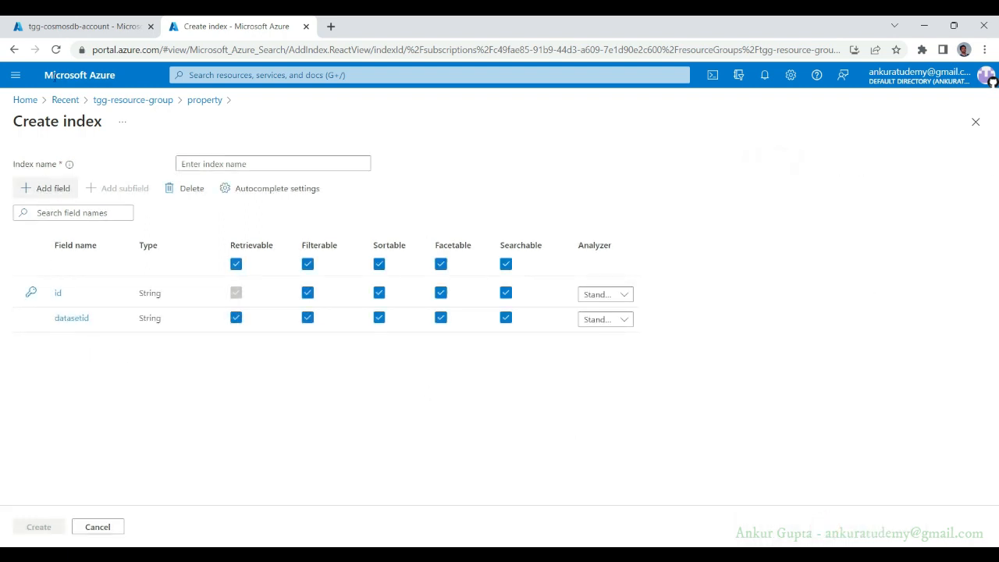
- Copy the recordid key from the Cosmos DB item and use it as the name of another new index field
click(82, 26)
double_click(597, 278)
key(ctrl+c)
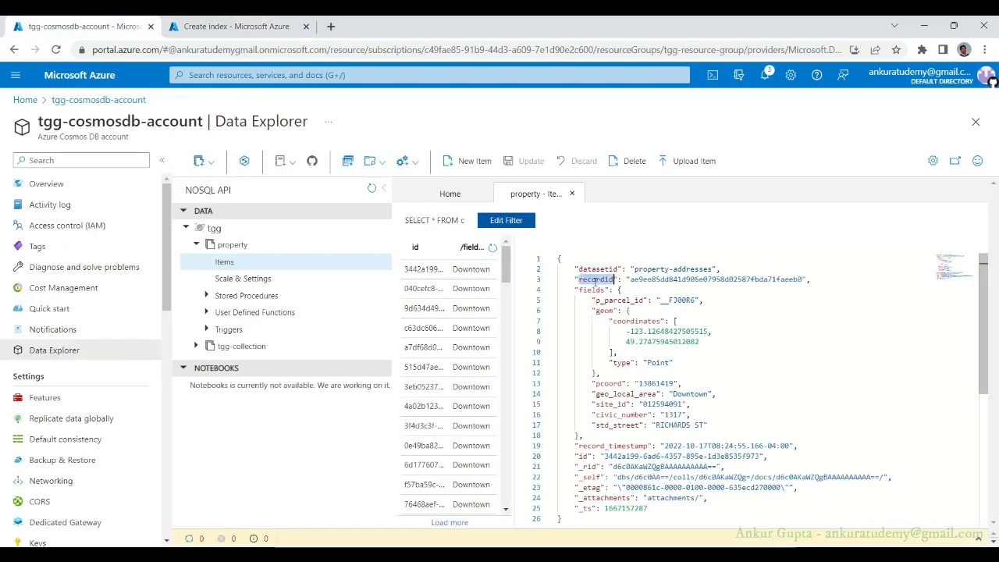
click(227, 26)
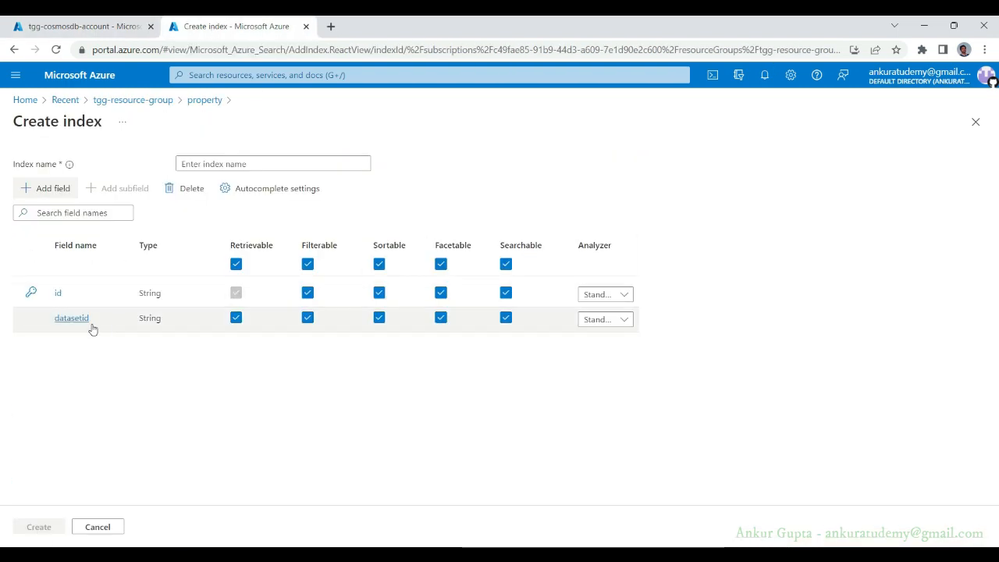
click(44, 188)
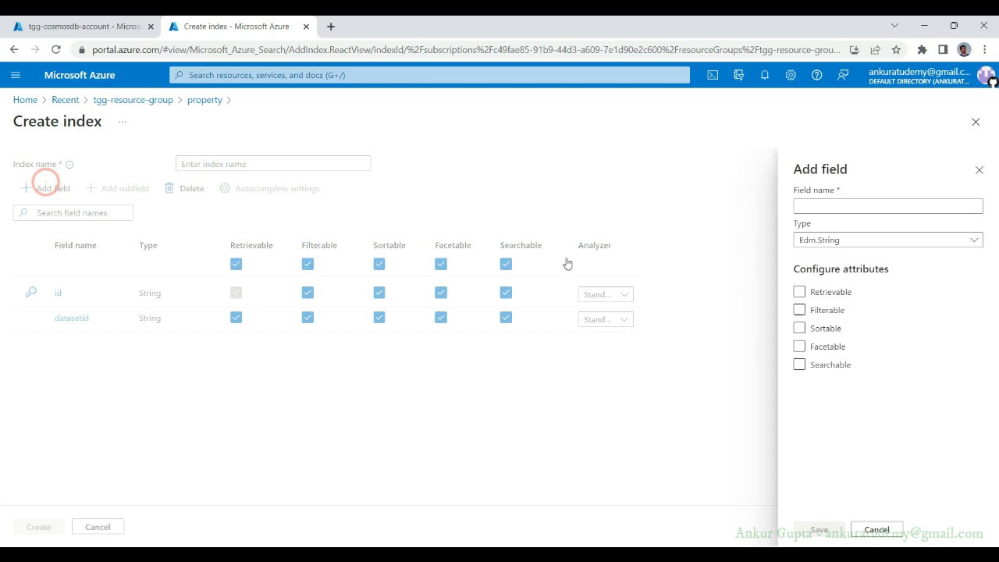
click(815, 203)
key(ctrl+v)
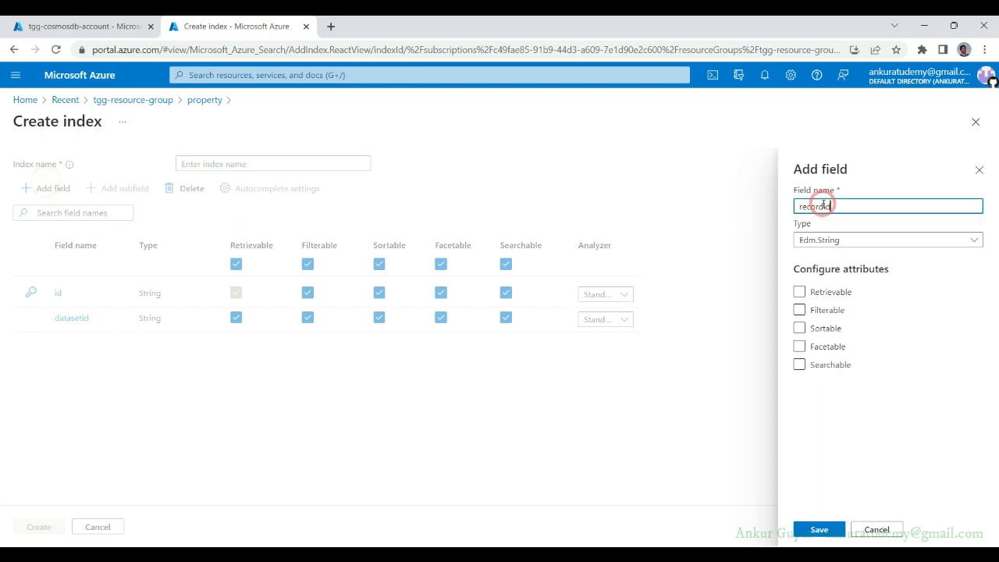
- Enable all five attributes on the recordid field, keep the Standard - Lucene analyzer, and save the field
click(800, 292)
click(799, 310)
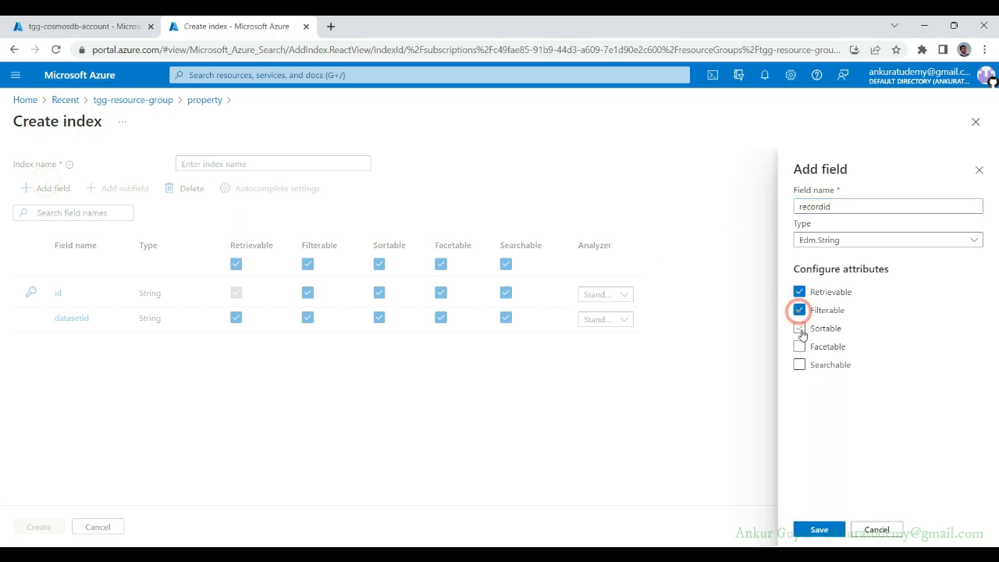
click(800, 328)
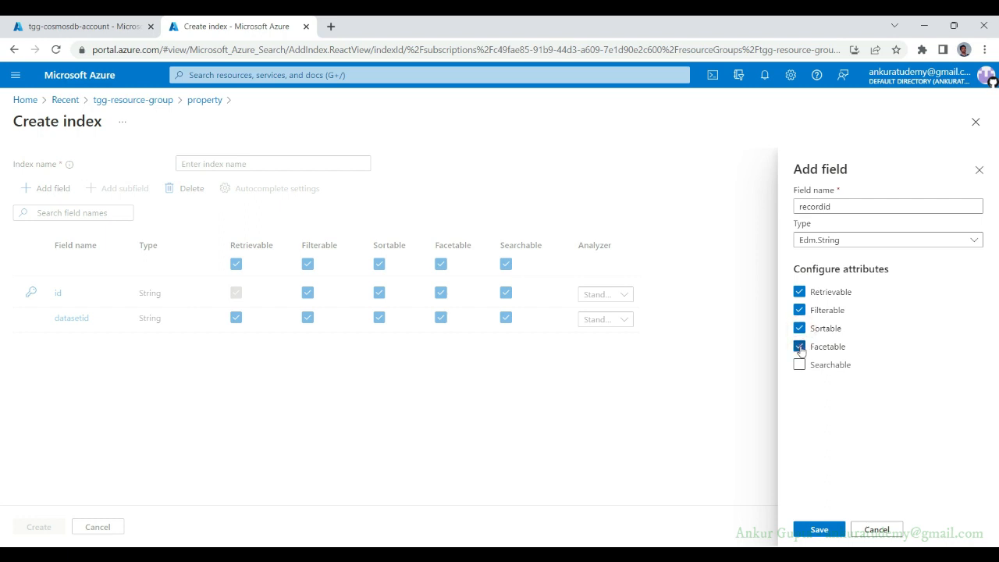
click(799, 365)
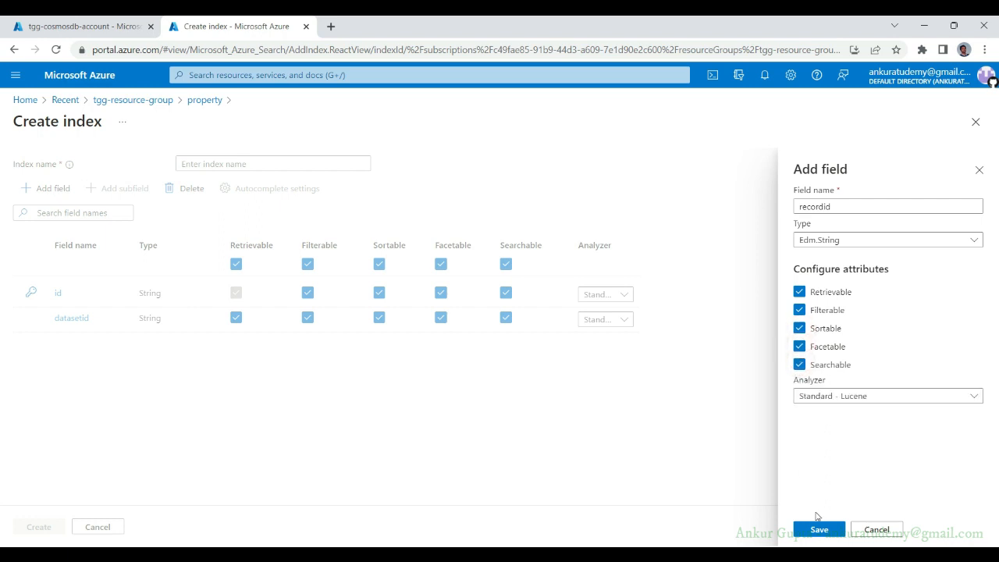
click(856, 397)
click(856, 398)
click(829, 531)
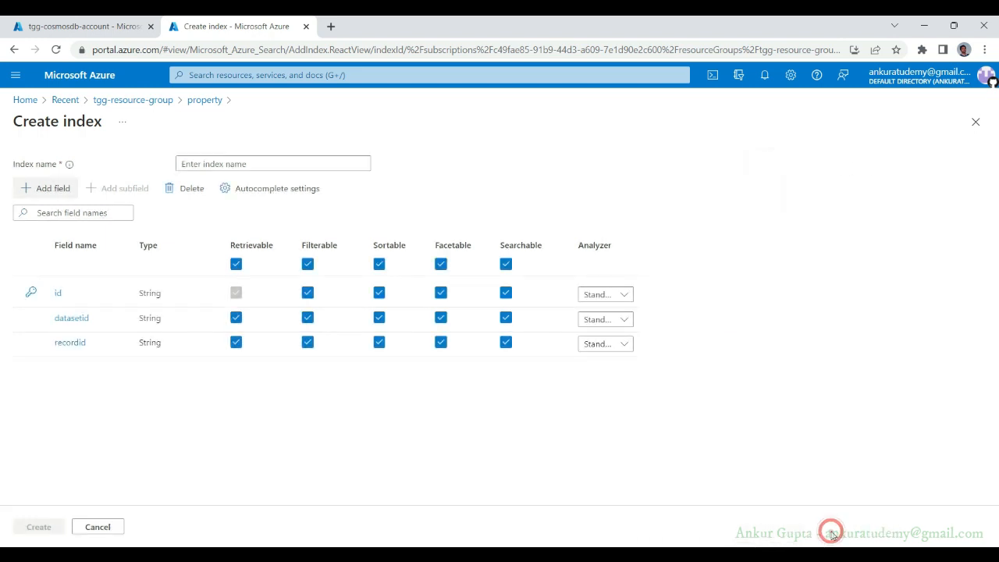
- Start another new index field named fields, copying the name from the property item in the Cosmos DB Data Explorer
click(46, 190)
click(86, 26)
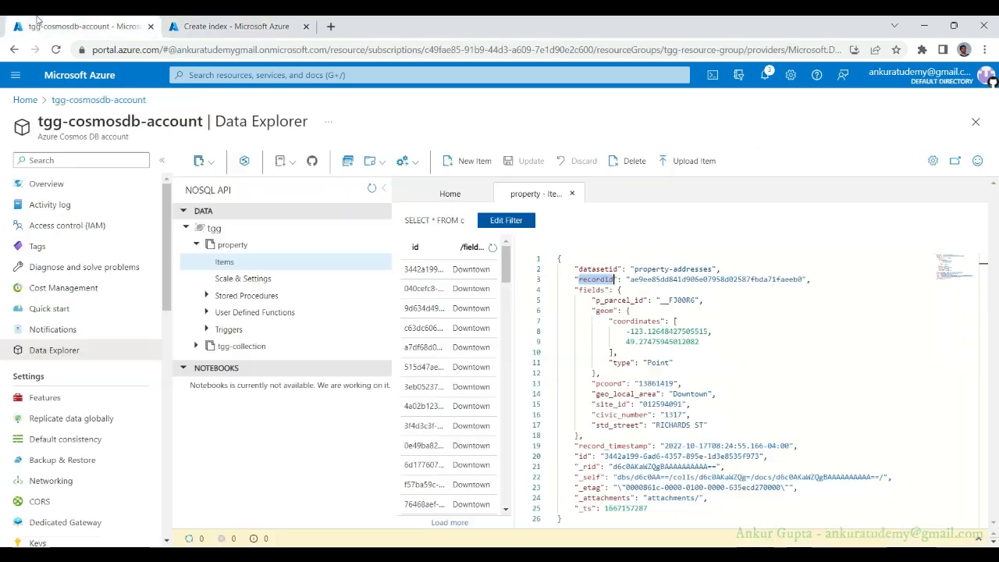
double_click(591, 290)
key(ctrl+c)
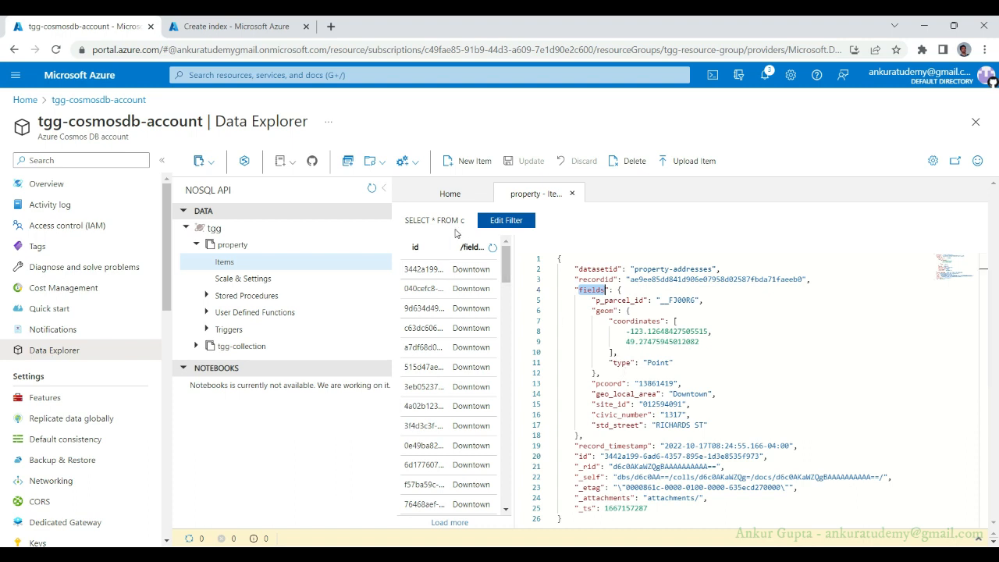
click(250, 26)
click(849, 205)
key(ctrl+v)
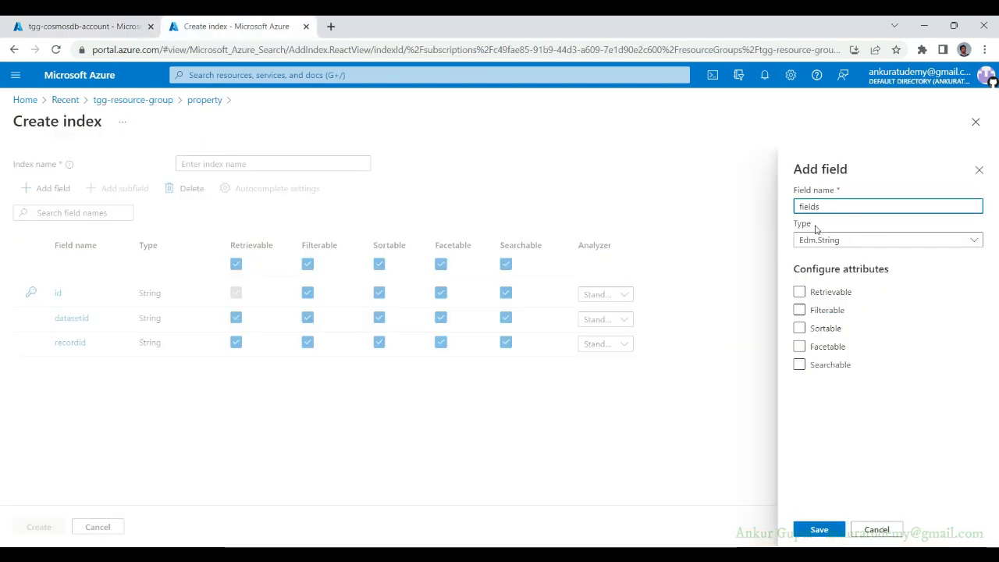
- Set the type of the fields field to Edm.ComplexType and save it to the index
click(848, 242)
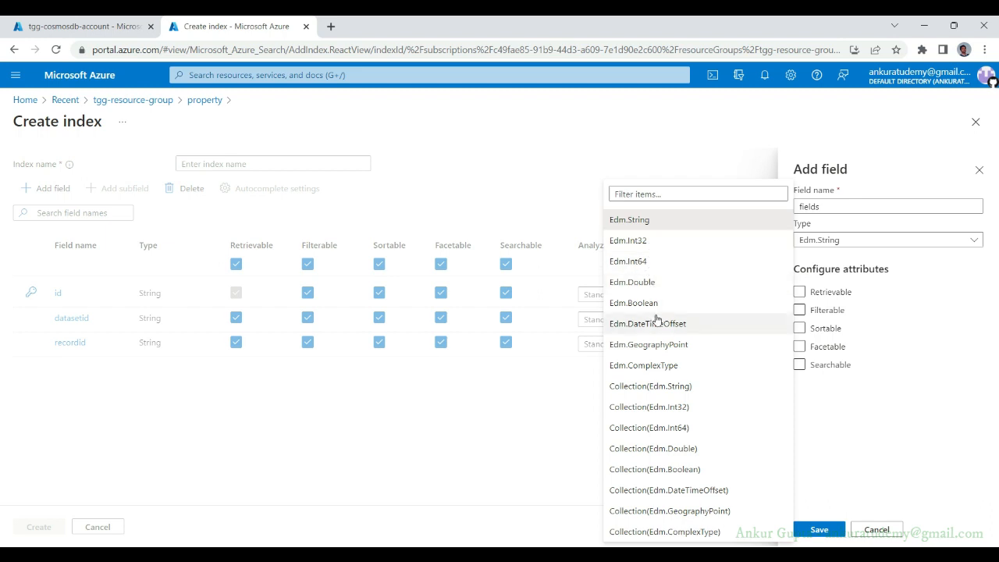
click(673, 365)
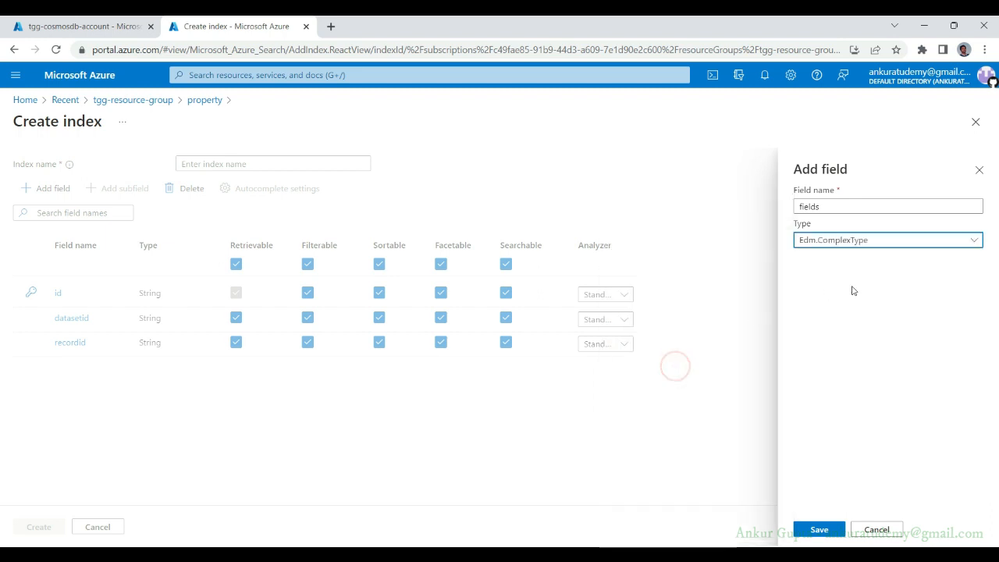
click(831, 524)
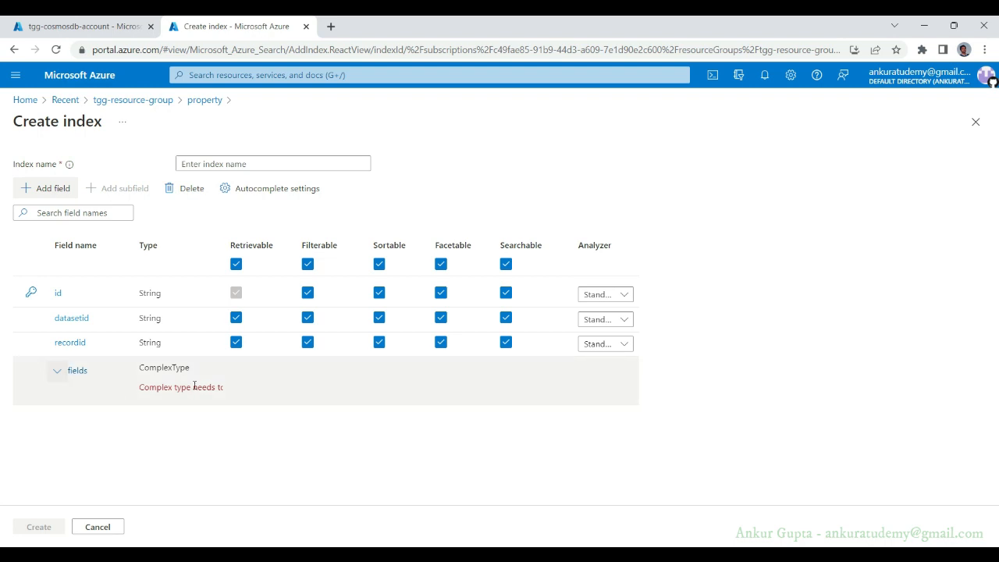
click(75, 370)
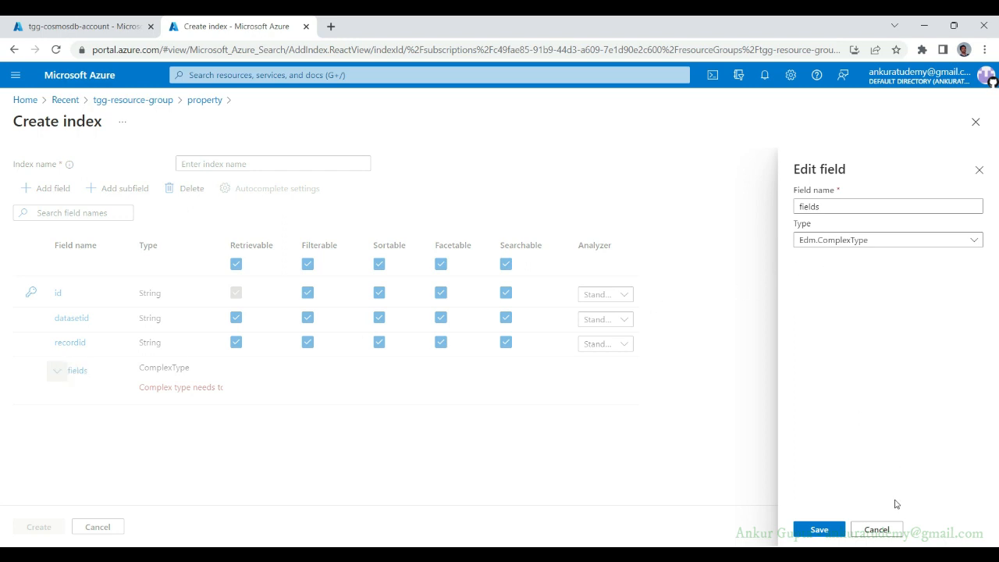
click(876, 529)
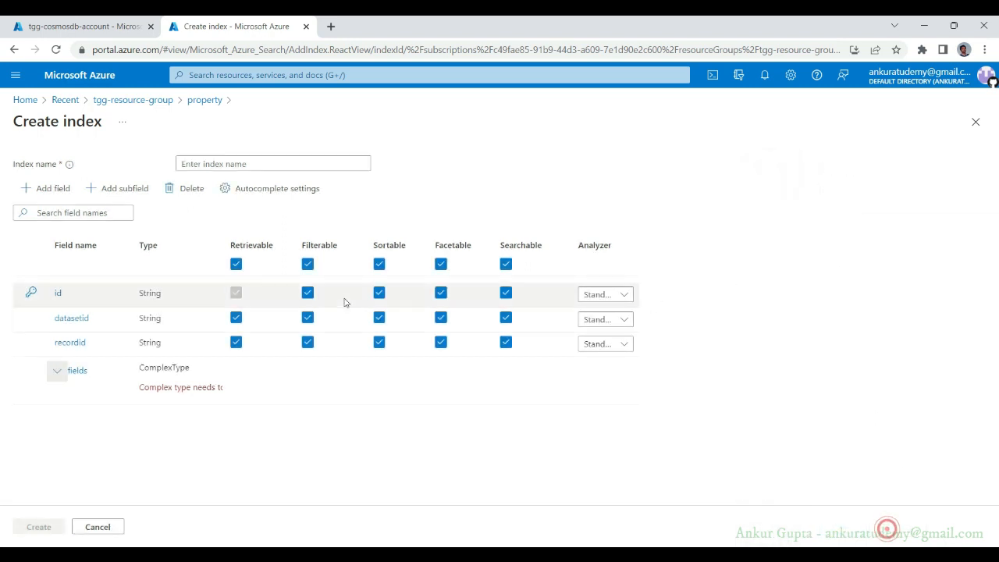
- Start a subfield of fields named p_parcel_id, copying the name from the Cosmos DB property item
click(125, 188)
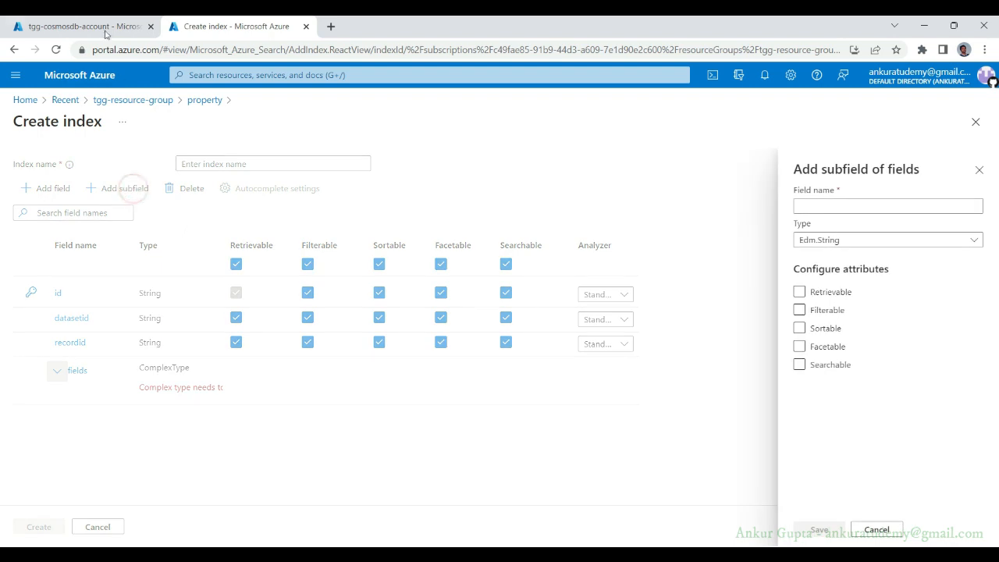
click(102, 28)
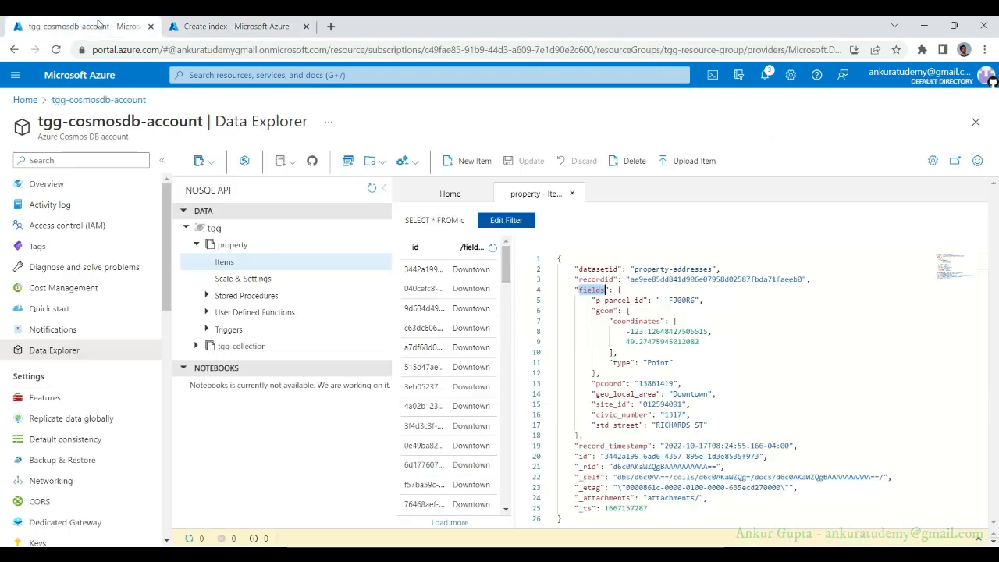
double_click(613, 301)
key(ctrl+c)
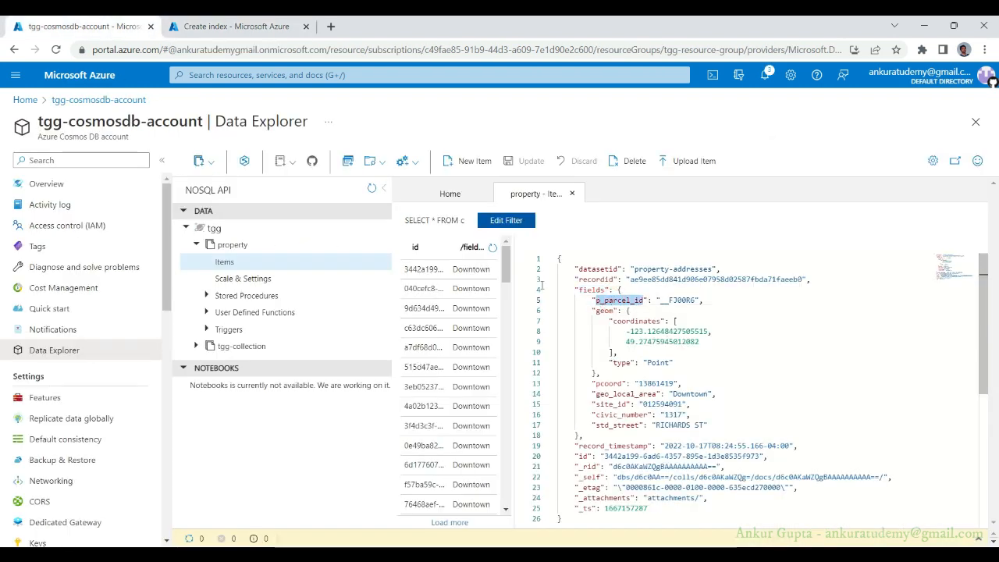
click(255, 27)
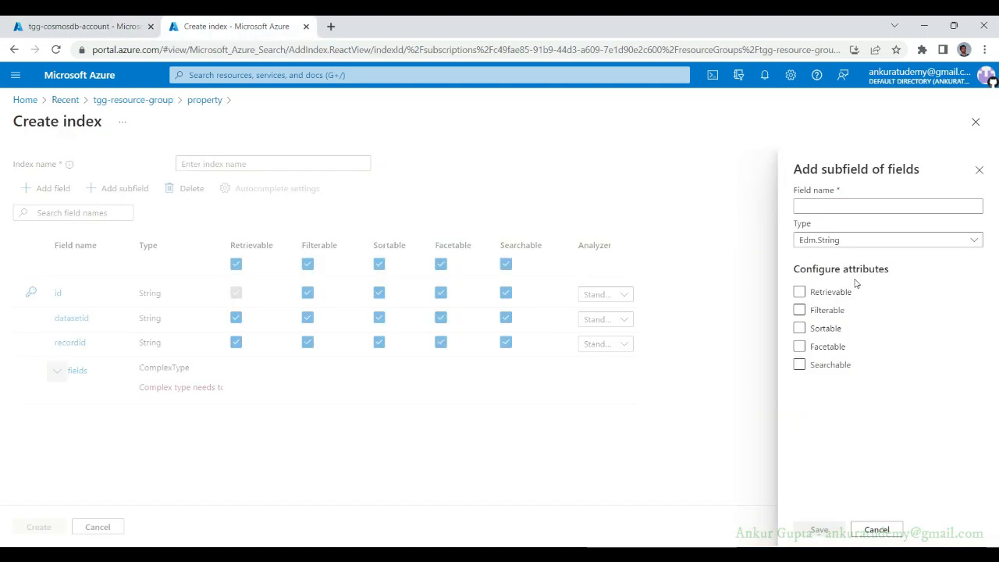
click(849, 206)
key(ctrl+v)
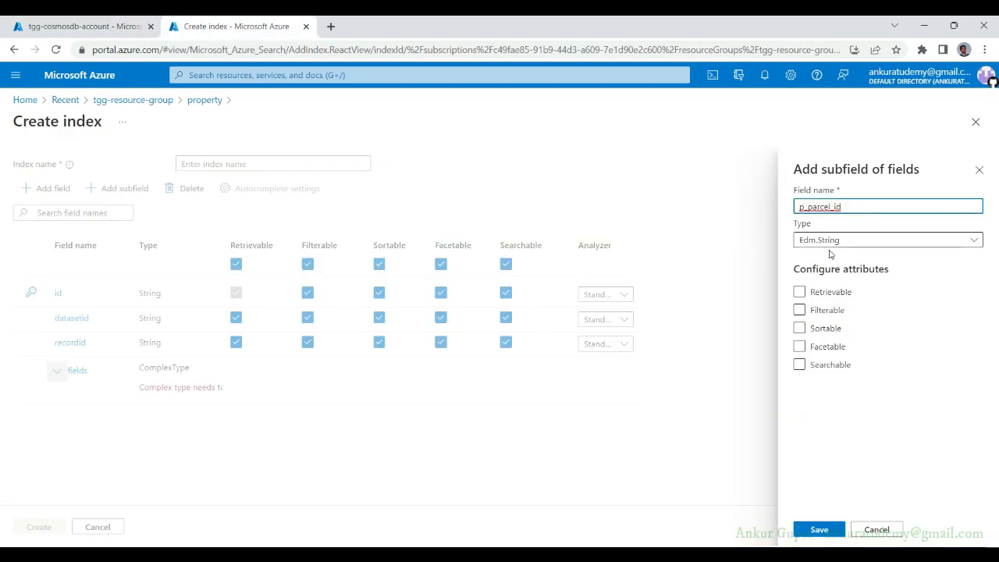
- Make the p_parcel_id subfield retrievable, filterable, sortable, facetable and searchable, and save it
click(799, 292)
click(799, 310)
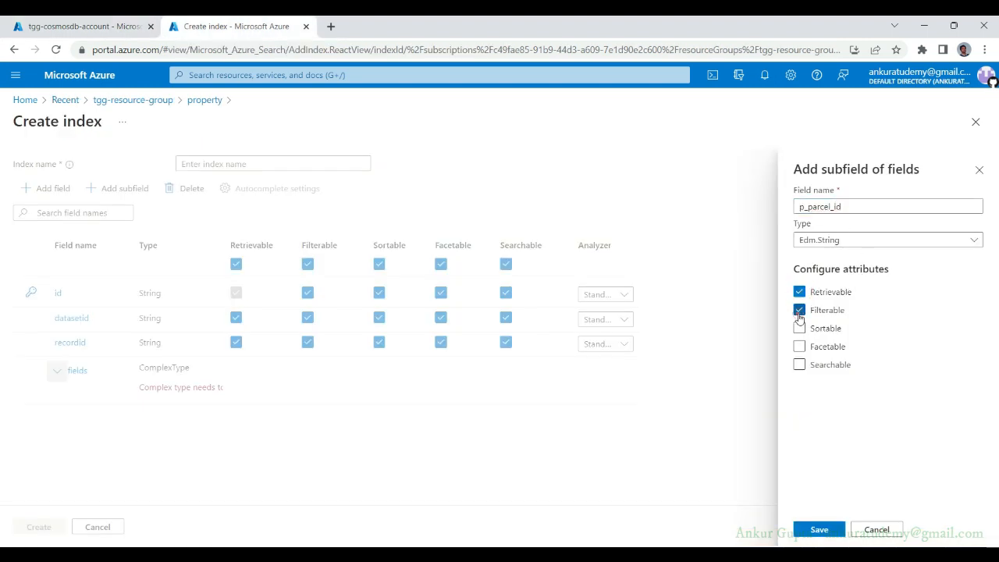
click(799, 328)
click(799, 346)
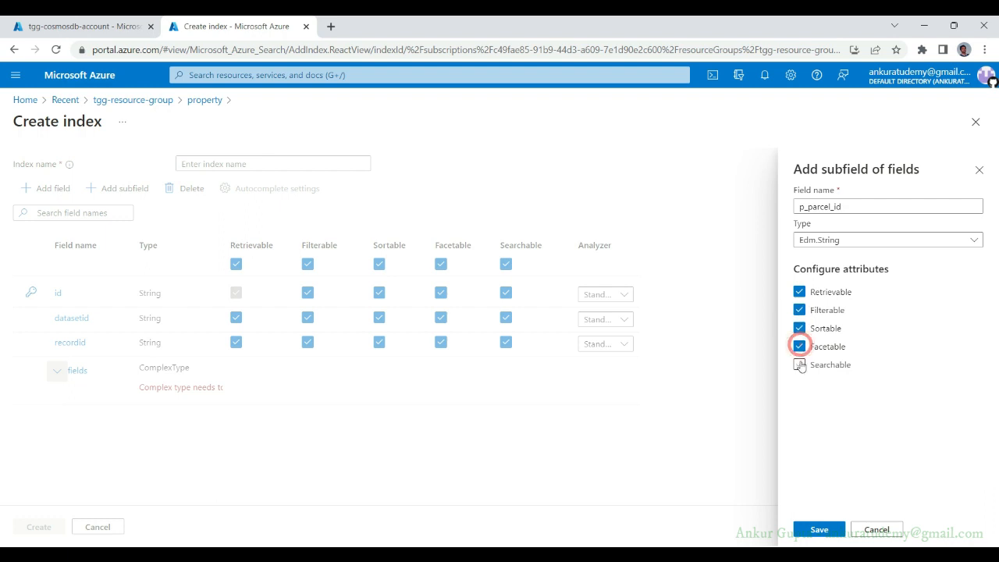
click(800, 364)
click(819, 530)
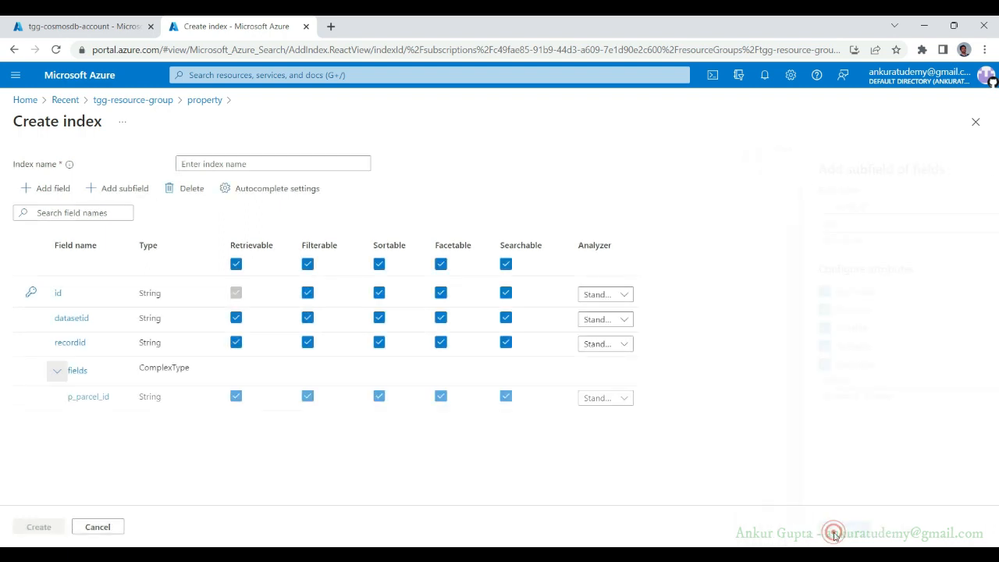
- Look up the geom key in the Cosmos DB item and start another subfield of fields named geom
click(81, 26)
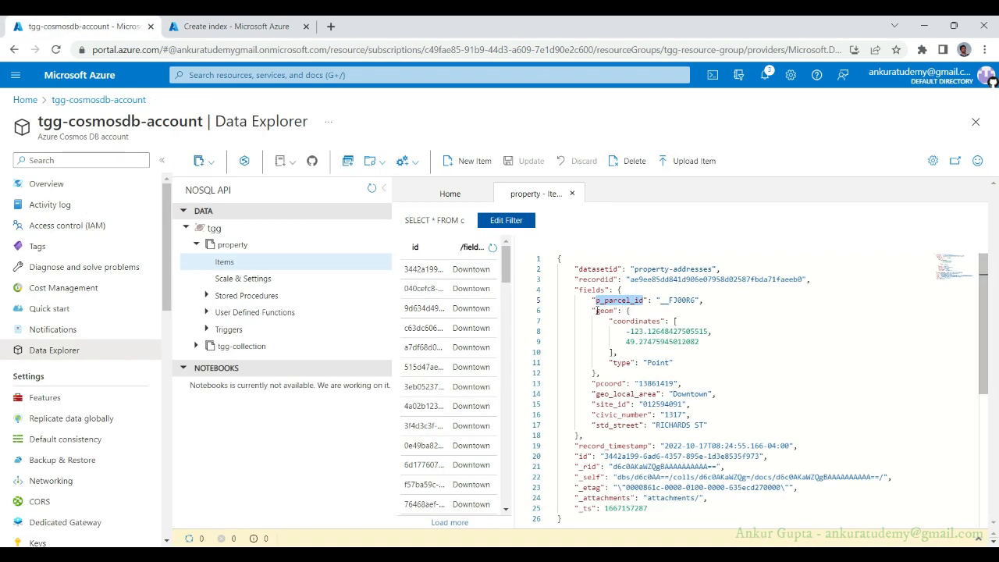
drag(597, 311, 614, 311)
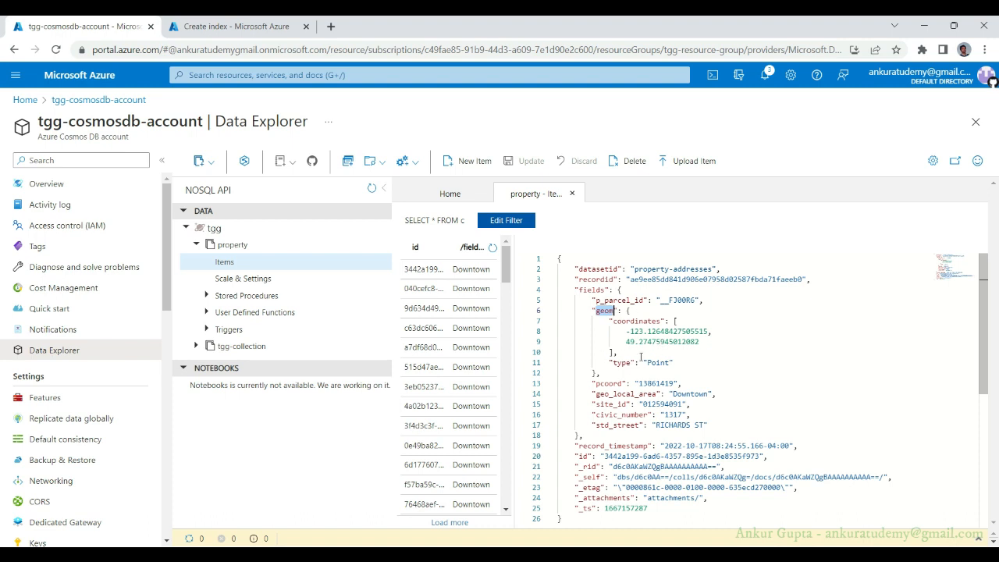
click(234, 26)
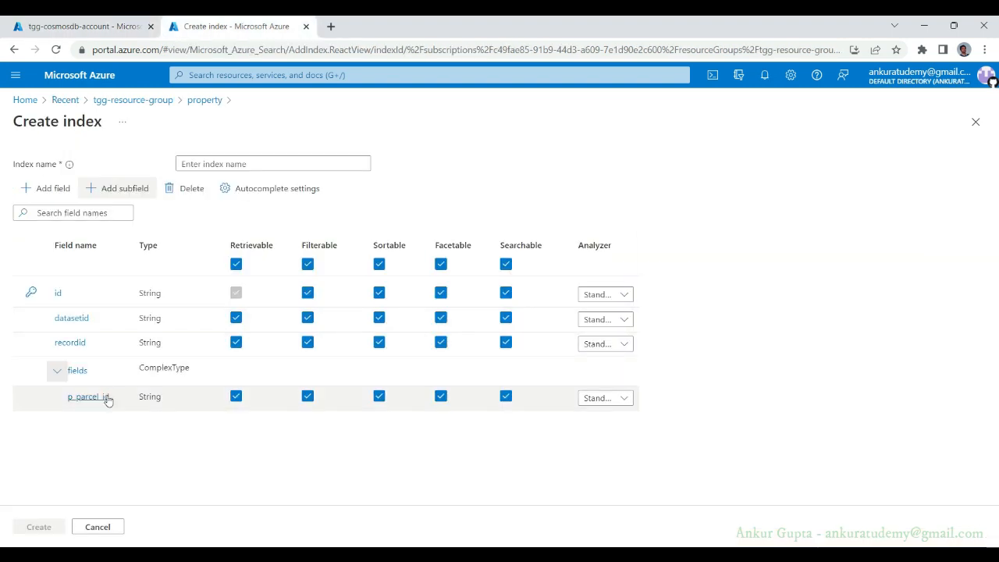
click(119, 194)
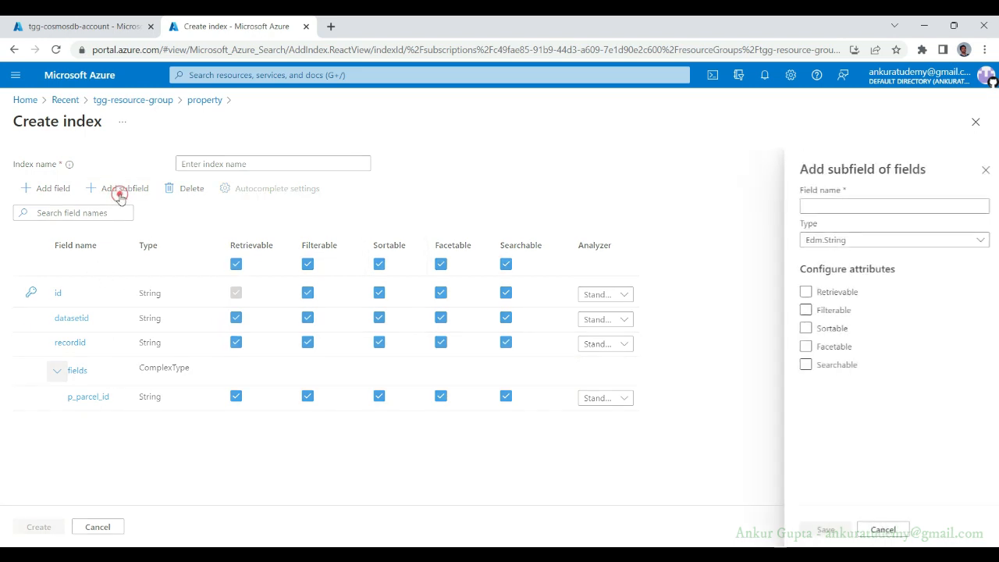
text(geom)
- Set the geom subfield's type to Edm.GeographyPoint, make it retrievable, filterable and sortable, and save it
click(825, 244)
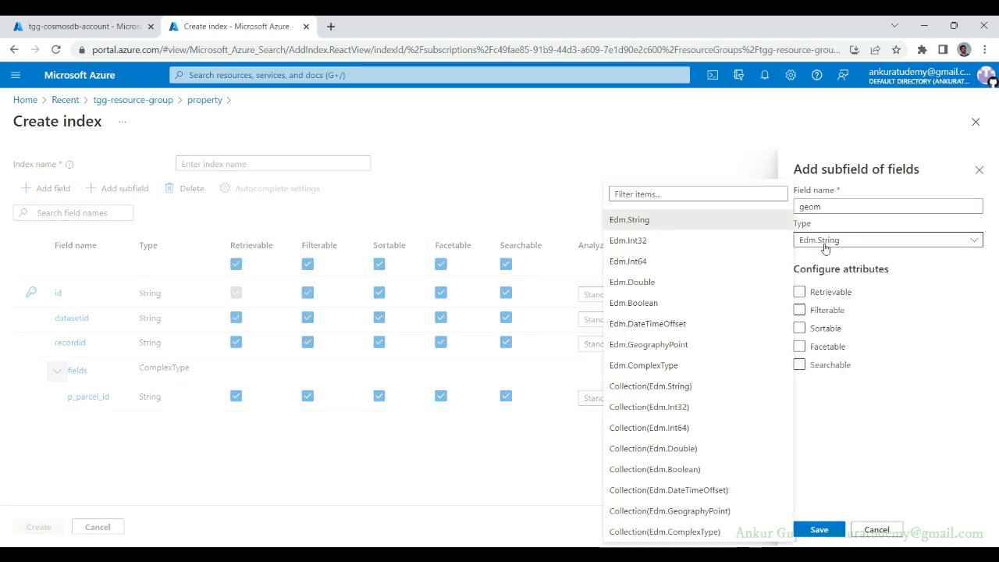
click(670, 346)
click(800, 329)
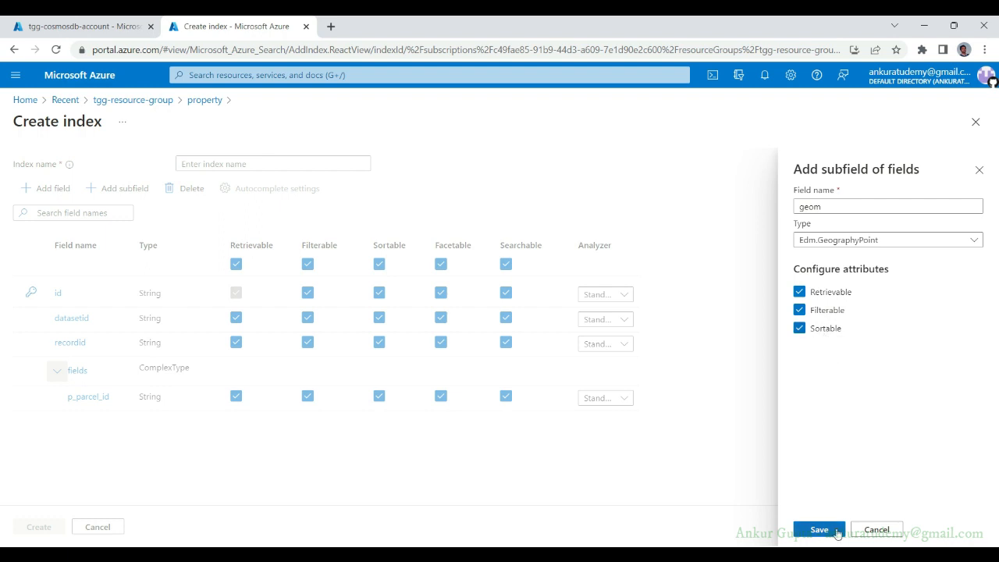
click(819, 530)
- Name the index property and create it
click(252, 163)
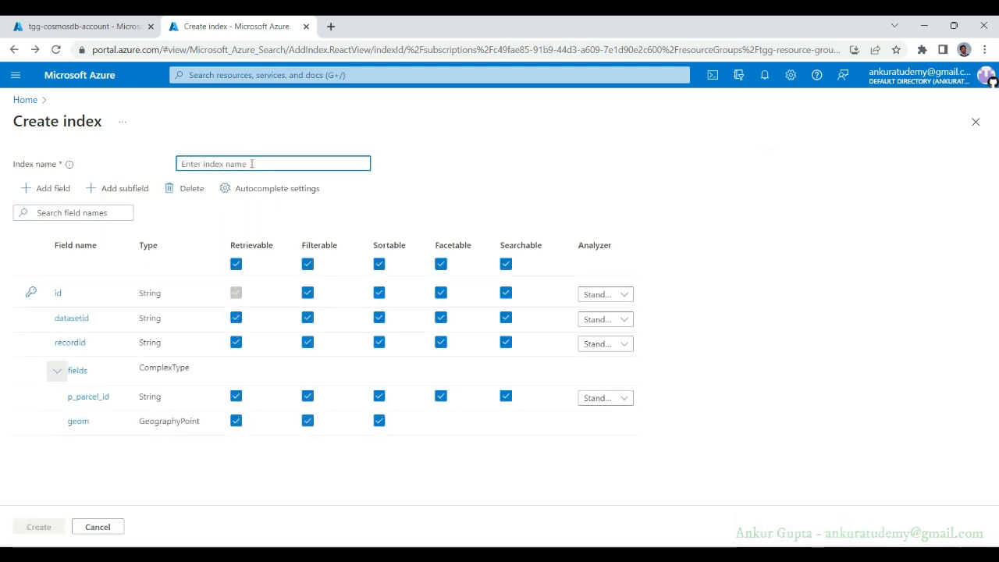
text(property)
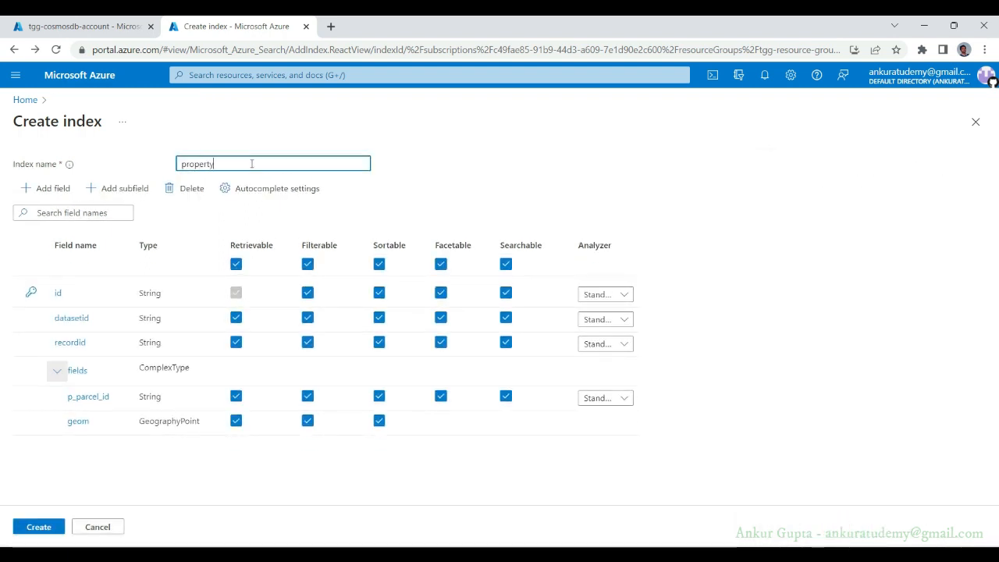
click(39, 528)
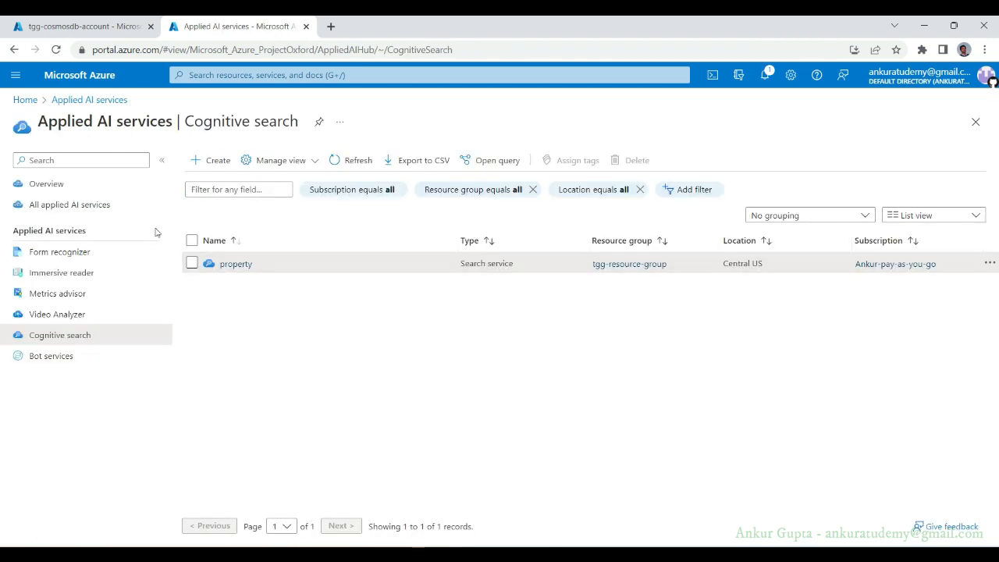
- Open the property index from the property search service's index list and display its JSON definition
click(241, 271)
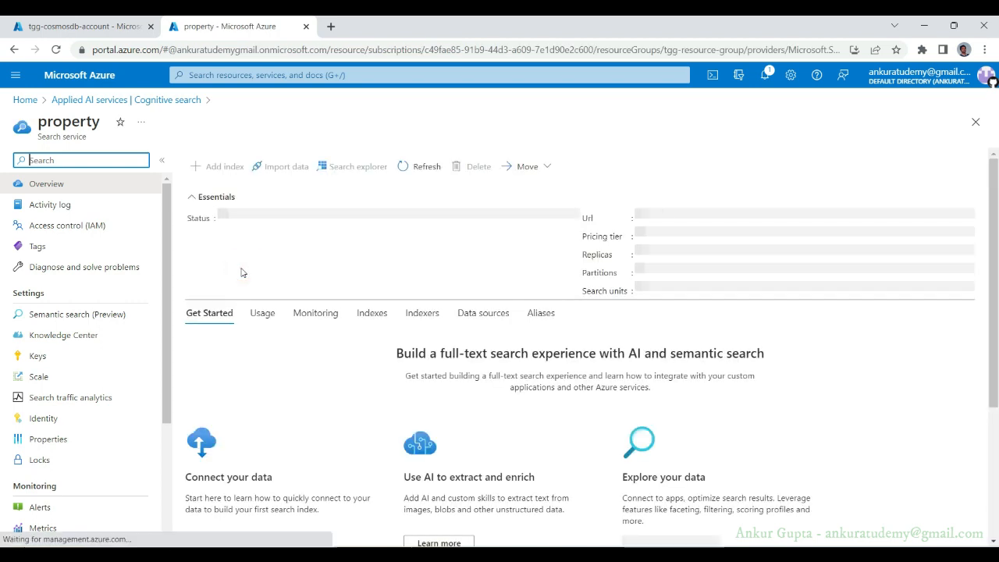
click(376, 344)
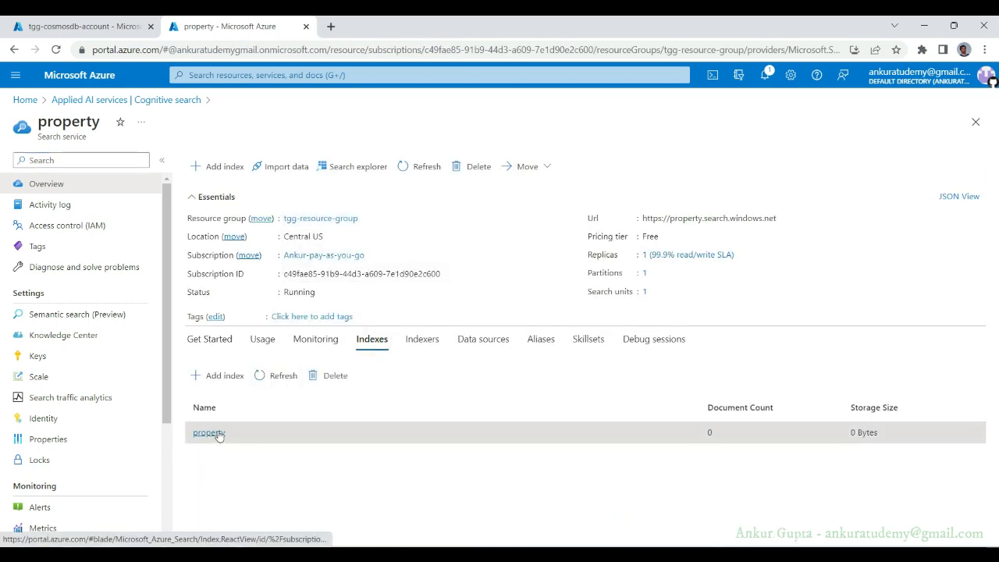
click(211, 434)
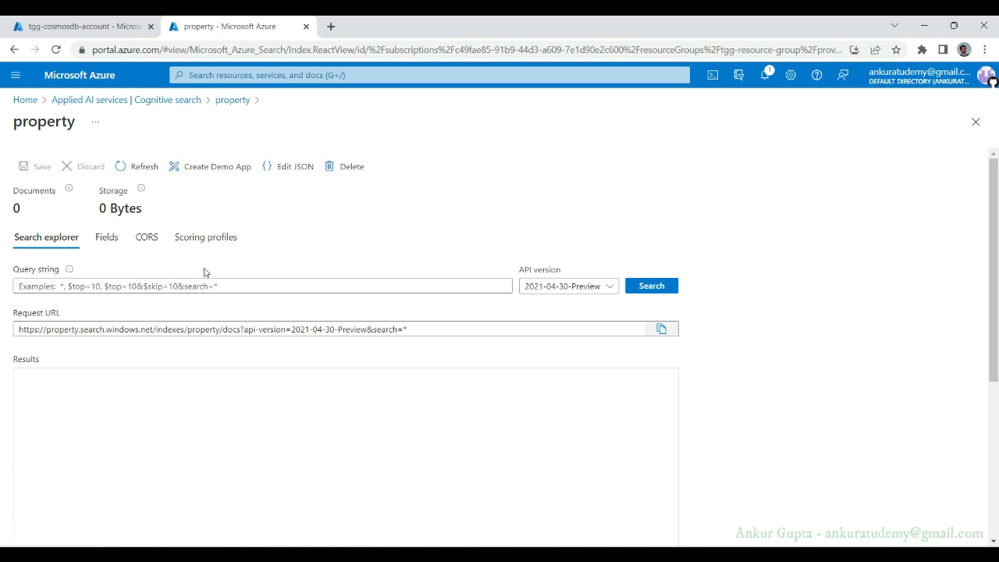
click(287, 169)
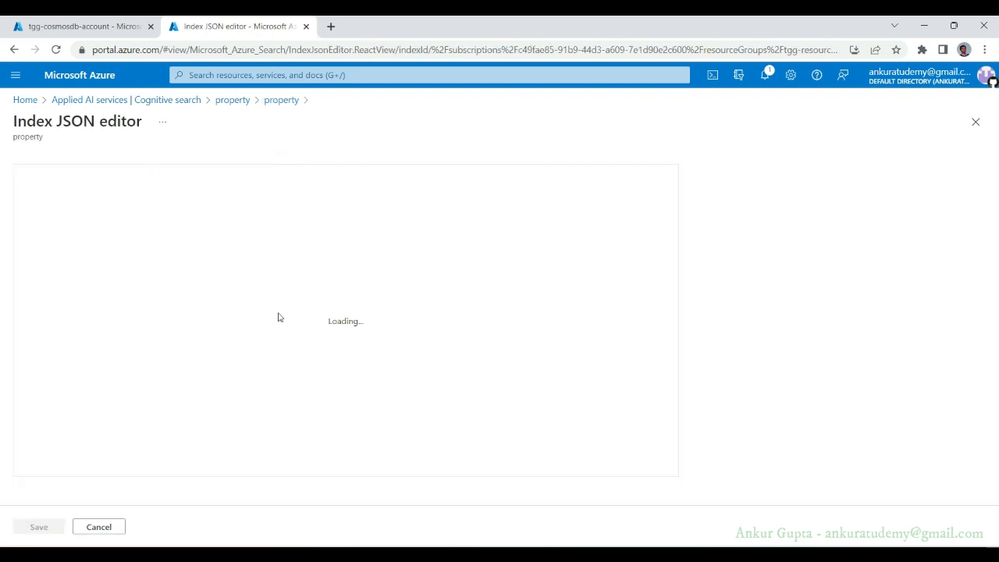
- Review the index name and the fields array, collapsing the id, datasetid and recordid field definitions
double_click(142, 208)
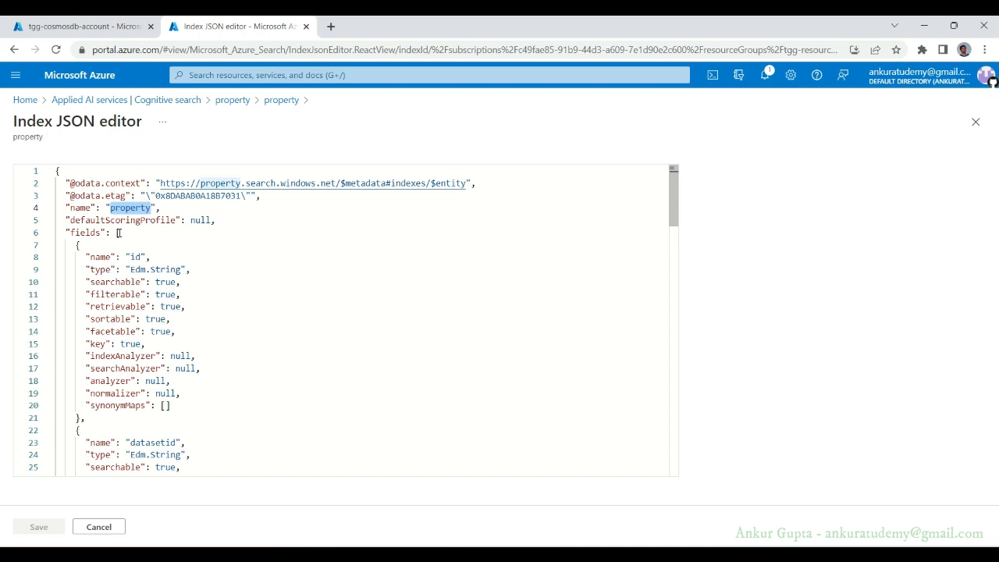
click(118, 232)
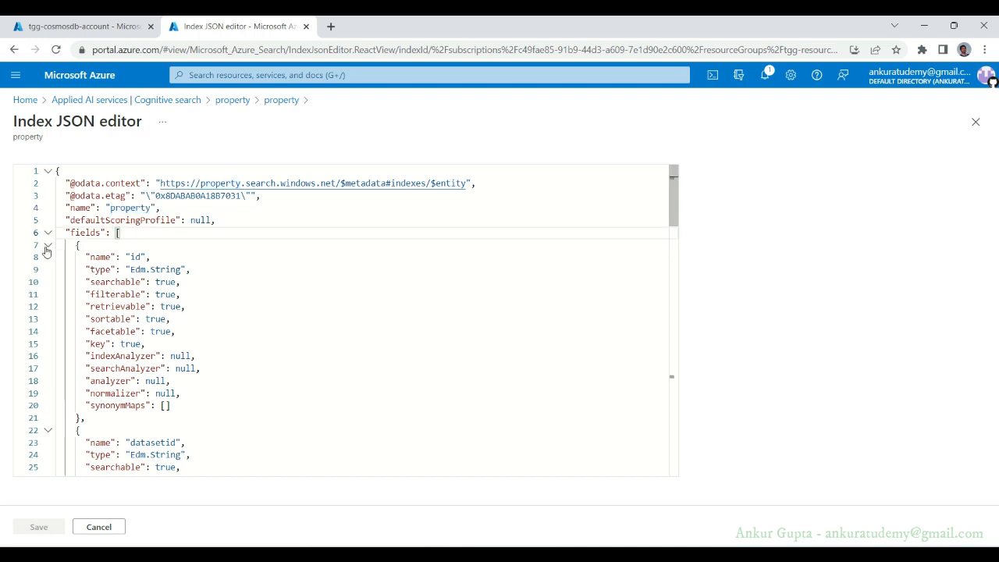
click(46, 246)
click(48, 269)
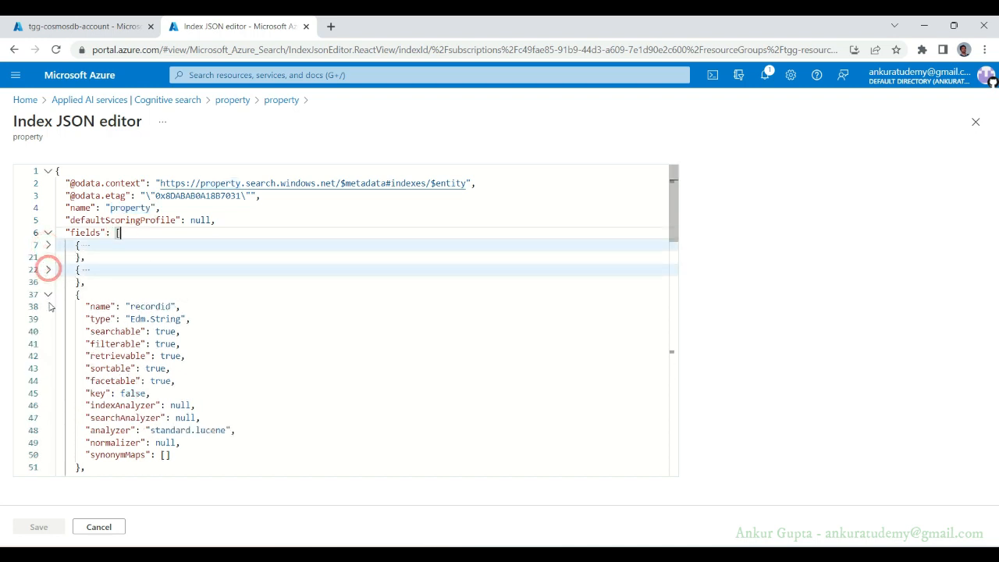
click(49, 297)
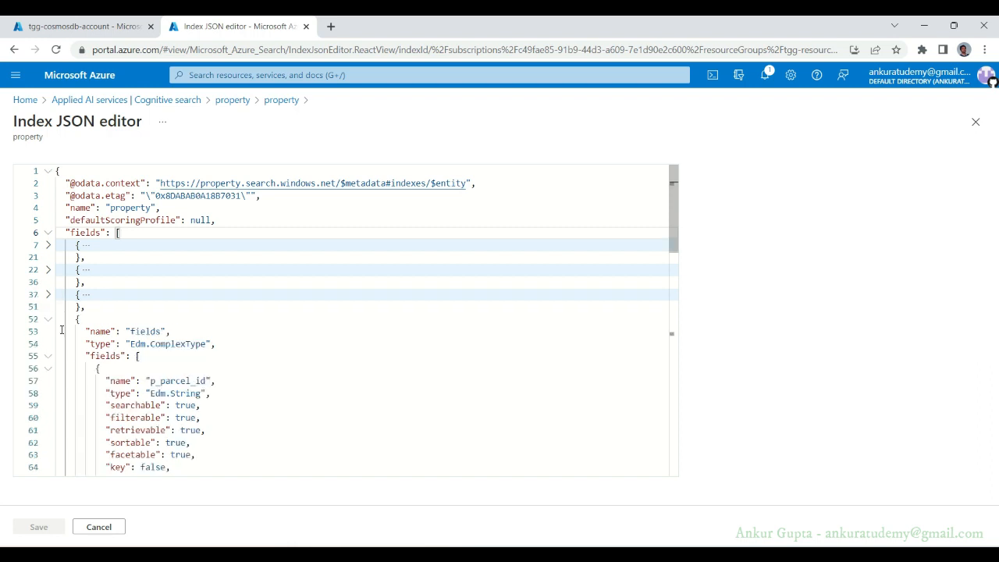
- Examine the Edm.ComplexType field named fields and its nested array, collapsing the p_parcel_id and geom subfield definitions
scroll(109, 332, down, 2)
double_click(162, 265)
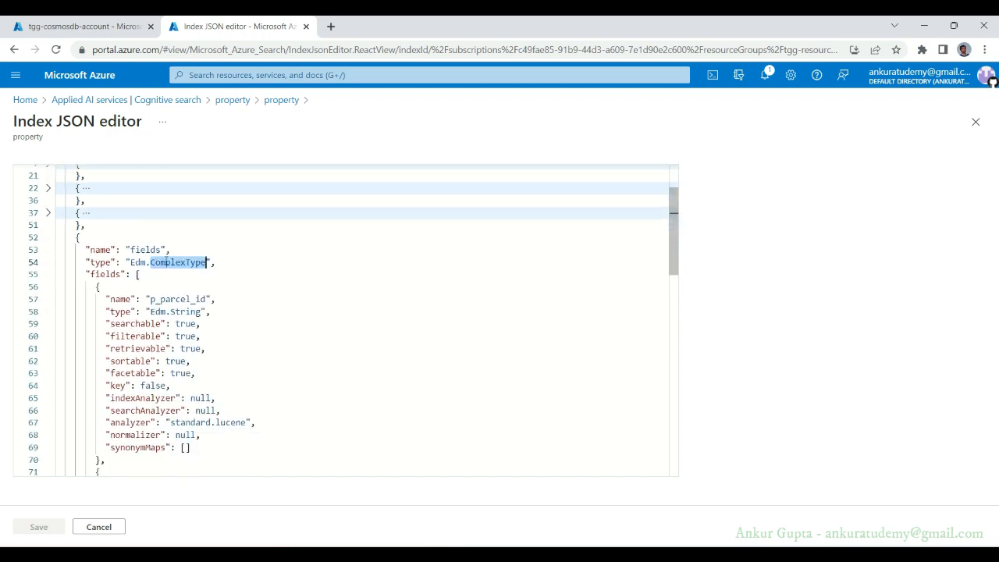
shift+click(174, 269)
scroll(174, 267, down, 1)
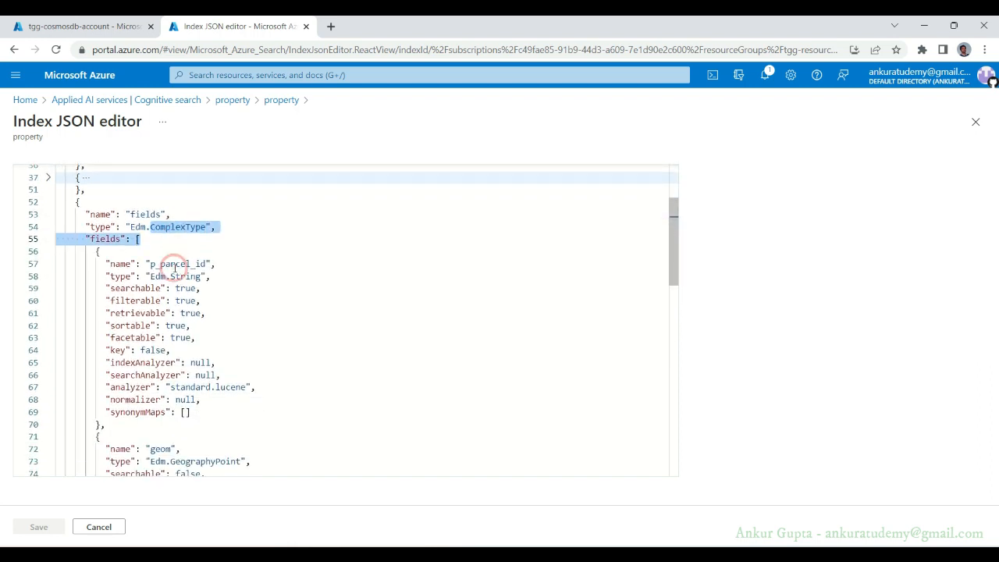
double_click(159, 277)
scroll(145, 250, down, 1)
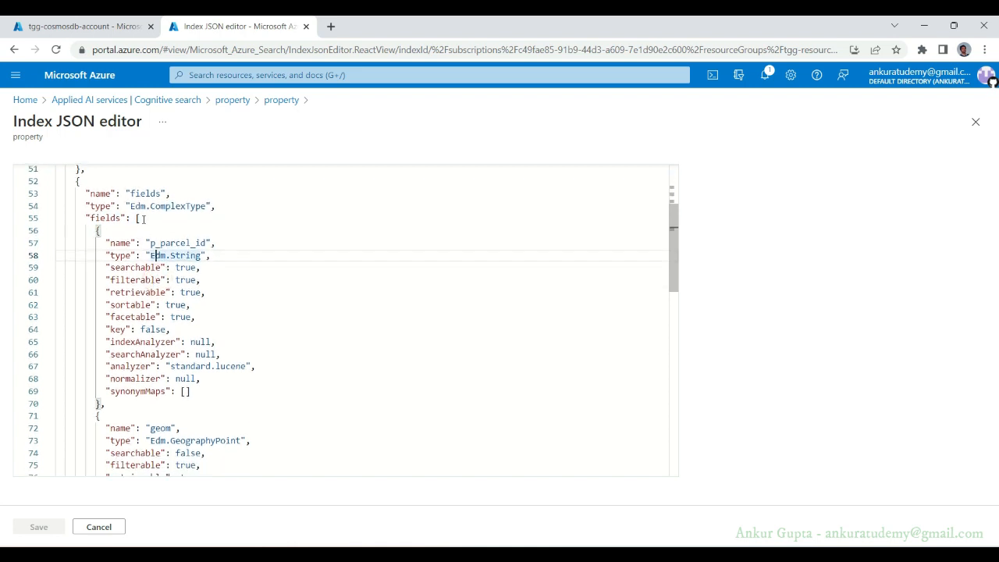
click(142, 219)
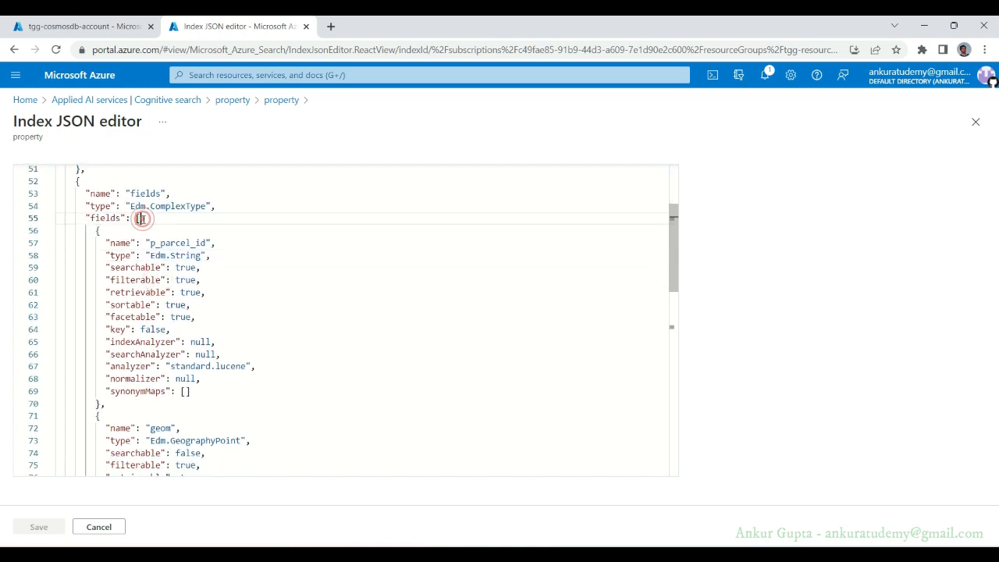
click(48, 230)
click(48, 255)
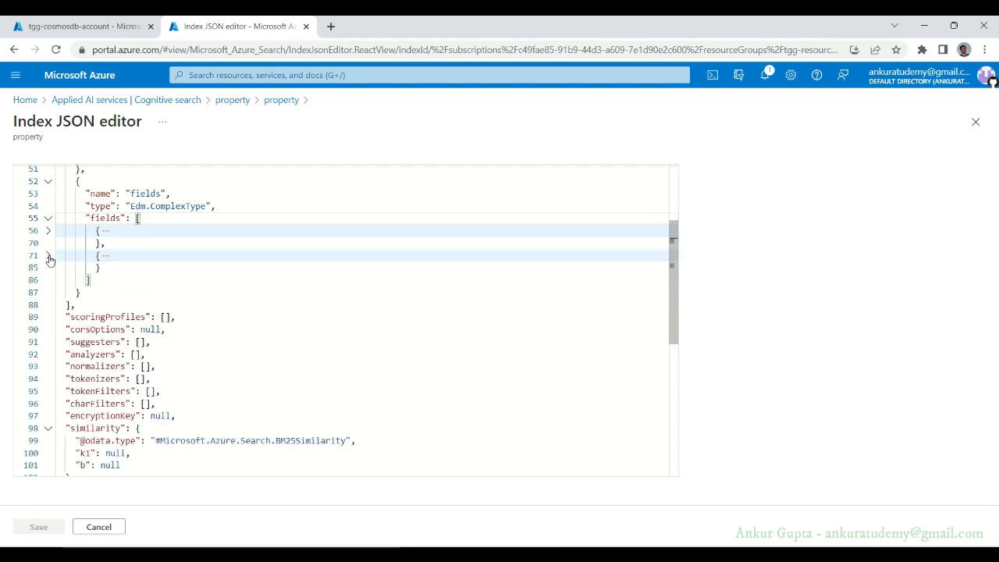
scroll(153, 277, down, 1)
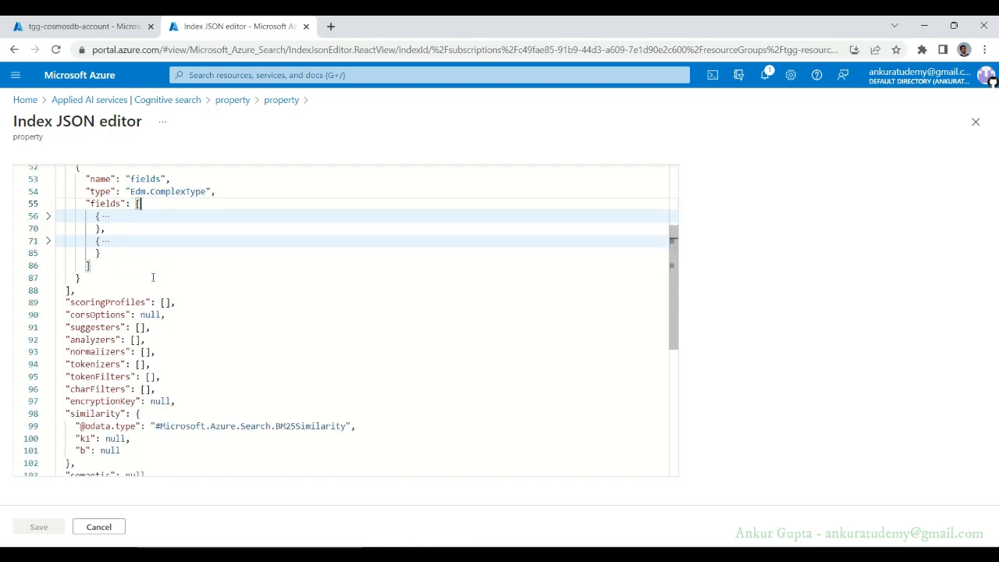
- Expand the p_parcel_id subfield definition and look up the keys from pcoord to std_street in the Cosmos DB item
click(48, 216)
click(78, 25)
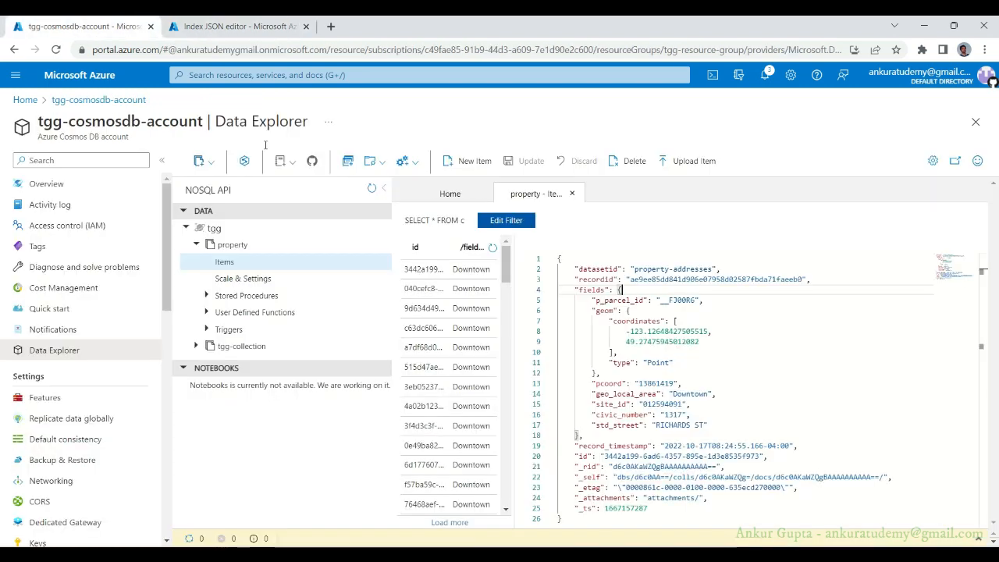
drag(592, 383, 713, 425)
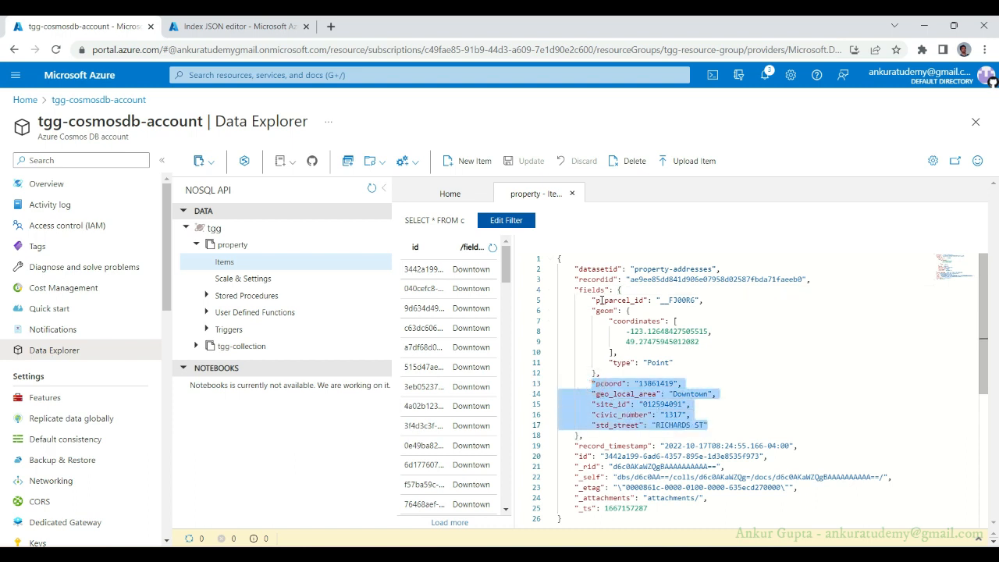
- In the index JSON, duplicate the p_parcel_id subfield definition directly after the geom subfield, separated by a comma
click(234, 26)
scroll(191, 254, down, 1)
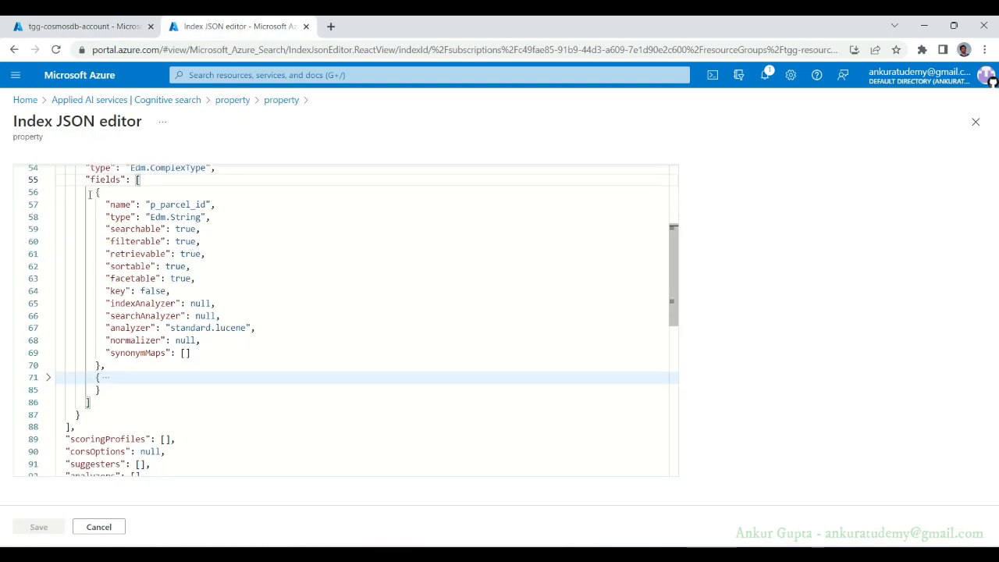
drag(97, 190, 104, 365)
key(ctrl+c)
click(115, 390)
text(,)
key(Return)
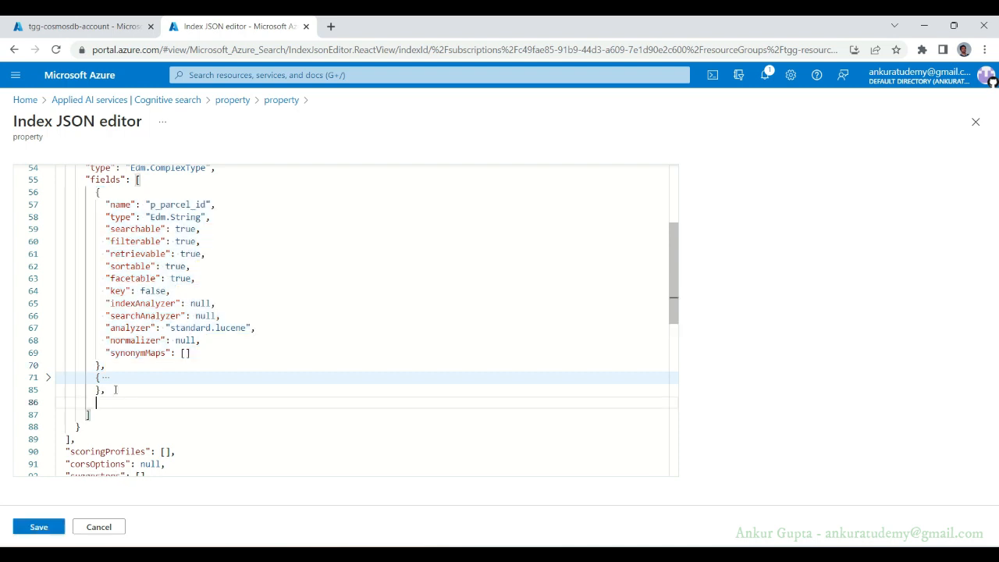
key(ctrl+v)
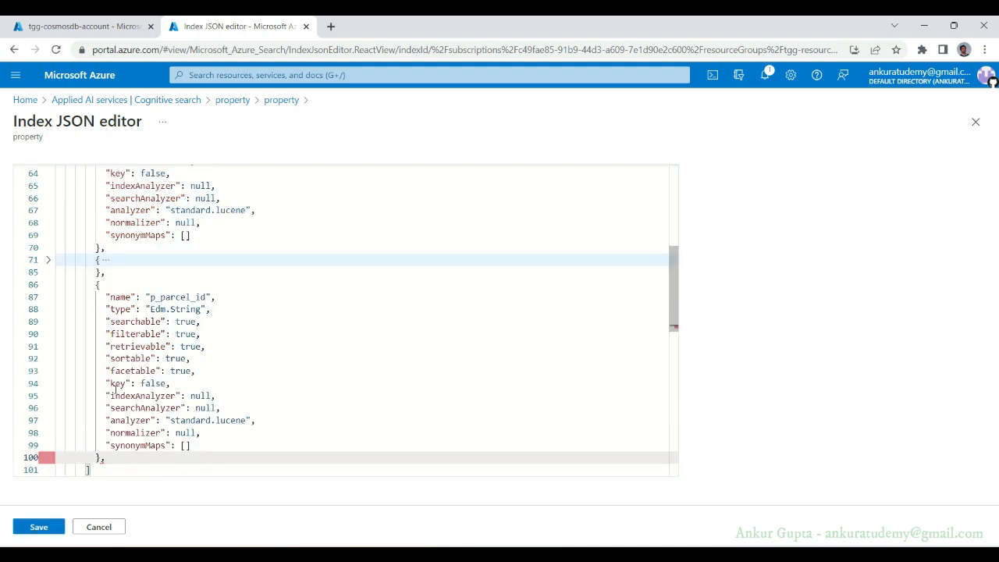
- Add four more copies of the p_parcel_id definition to the nested fields array, with no trailing comma after the last
key(Return)
key(ctrl+v)
key(Return)
key(ctrl+v)
key(Return)
key(ctrl+v)
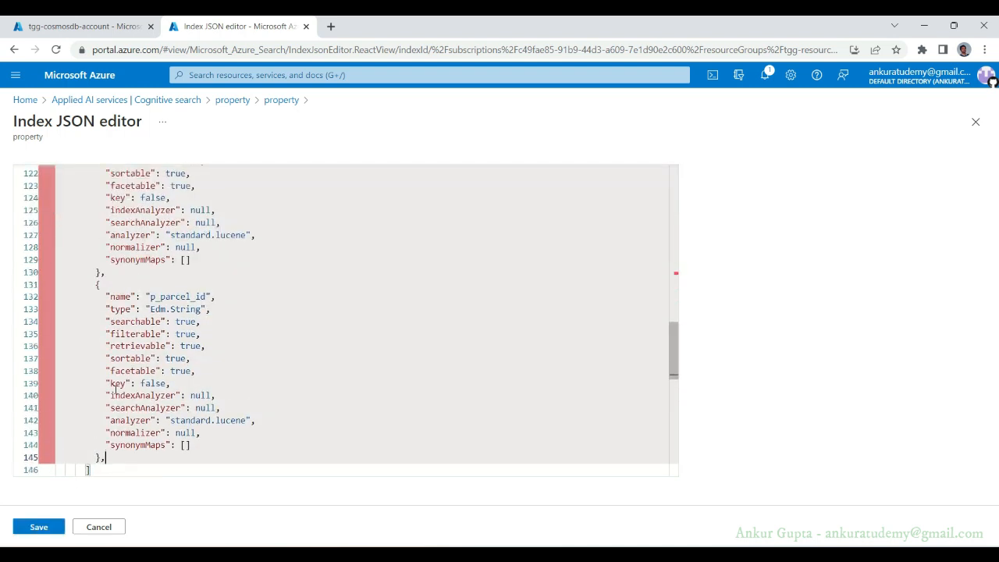
key(Return)
key(ctrl+v)
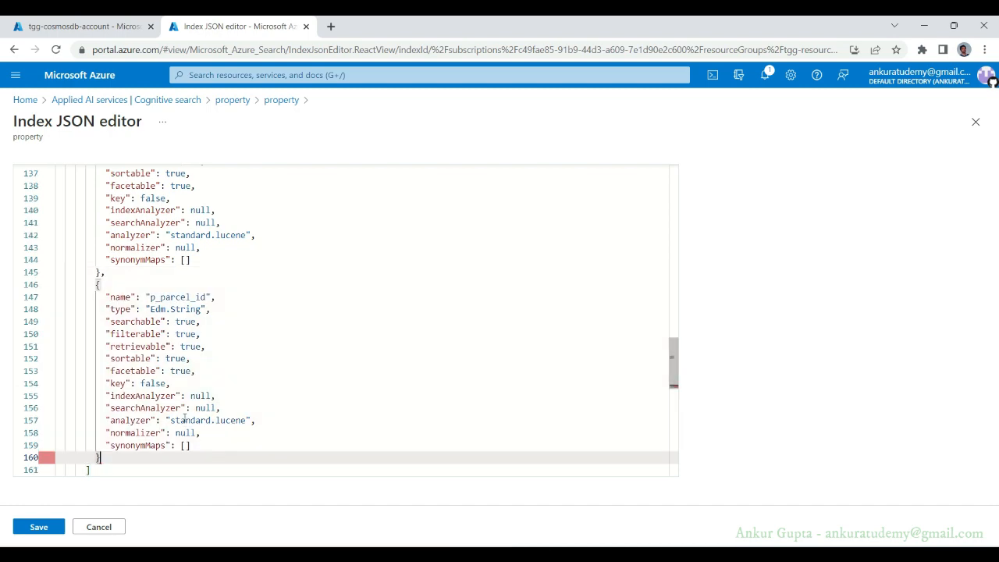
- Look up the pcoord key in the Cosmos DB item and name the first copied subfield pcoord
scroll(262, 270, up, 8)
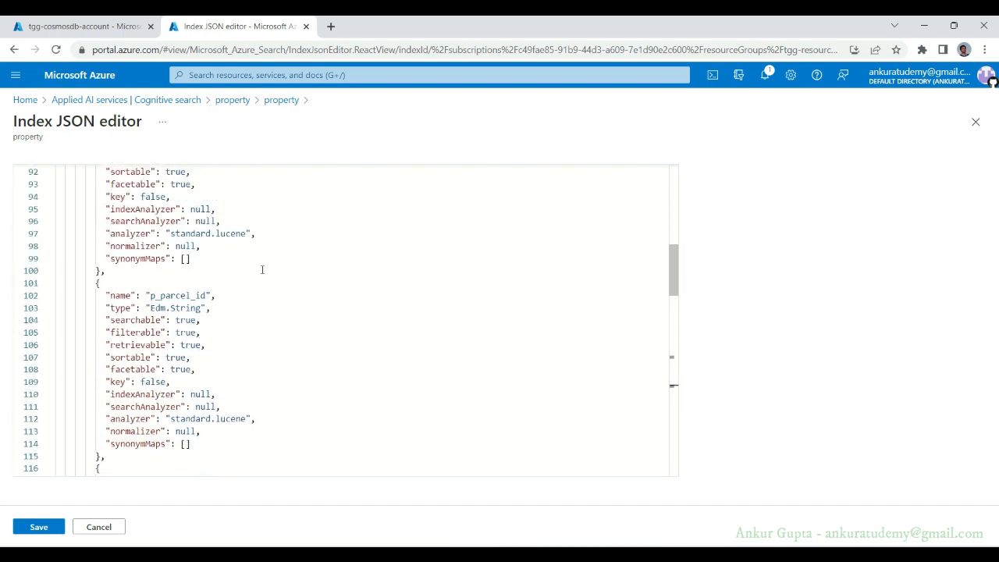
click(82, 27)
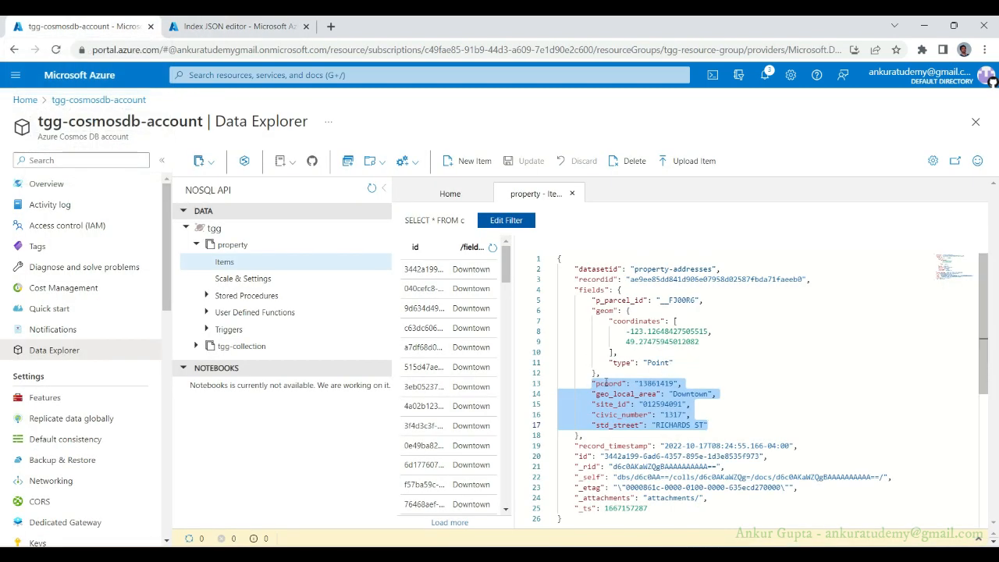
click(606, 382)
click(229, 29)
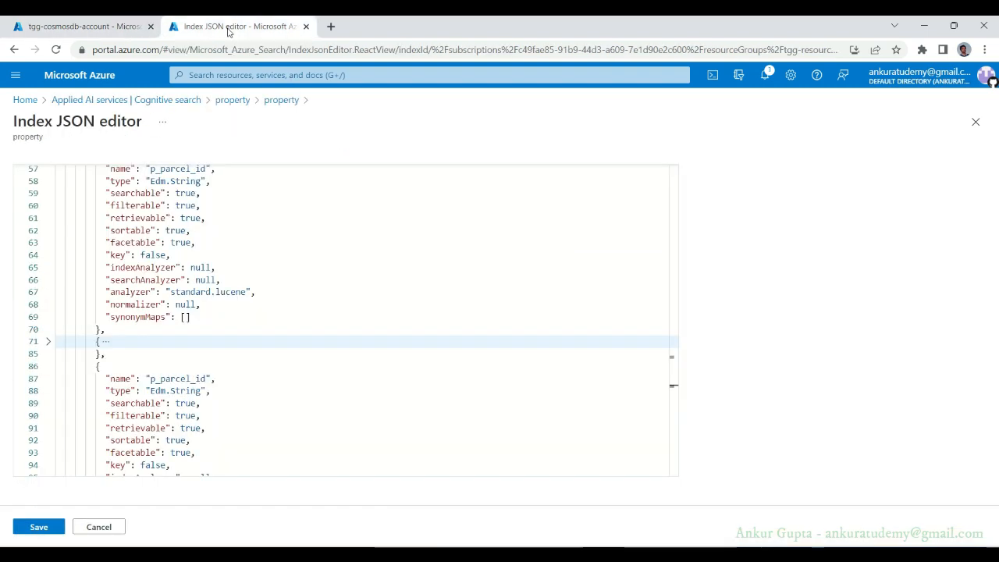
scroll(167, 290, up, 1)
scroll(167, 292, down, 5)
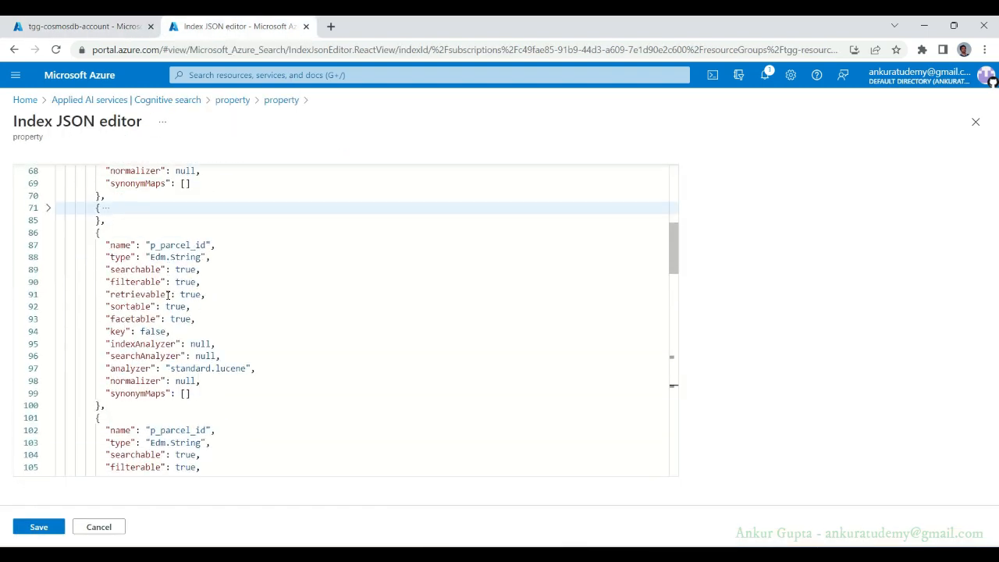
scroll(168, 295, down, 1)
double_click(167, 240)
text(pcoord)
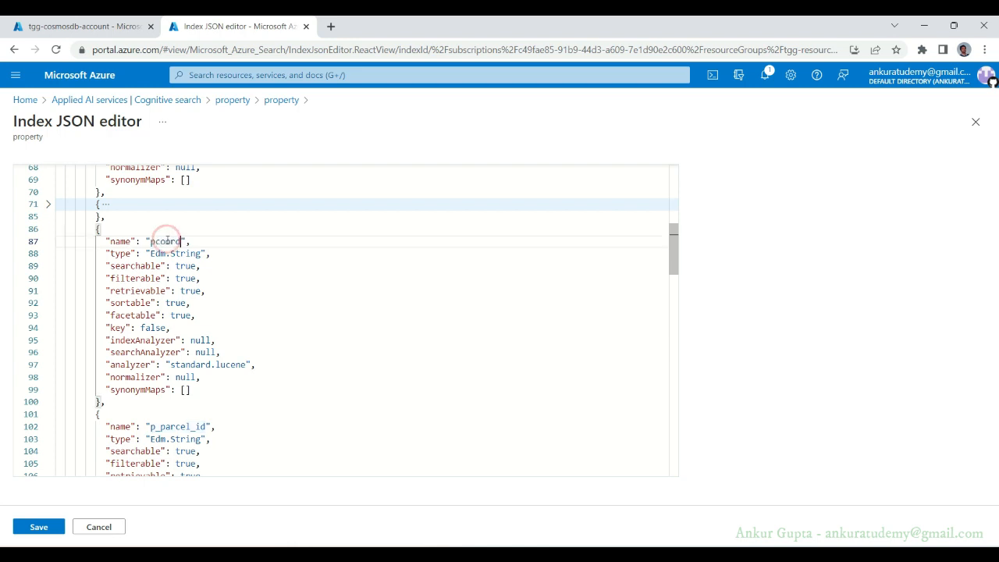
- Copy the geo_local_area key from the Cosmos DB item and use it as the second copied subfield's name
click(78, 25)
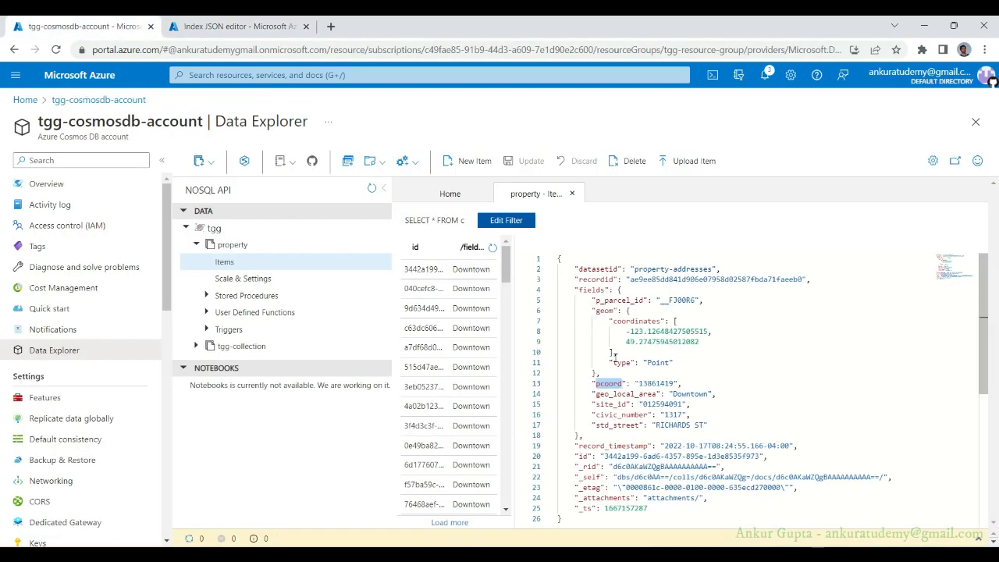
double_click(616, 393)
key(ctrl+c)
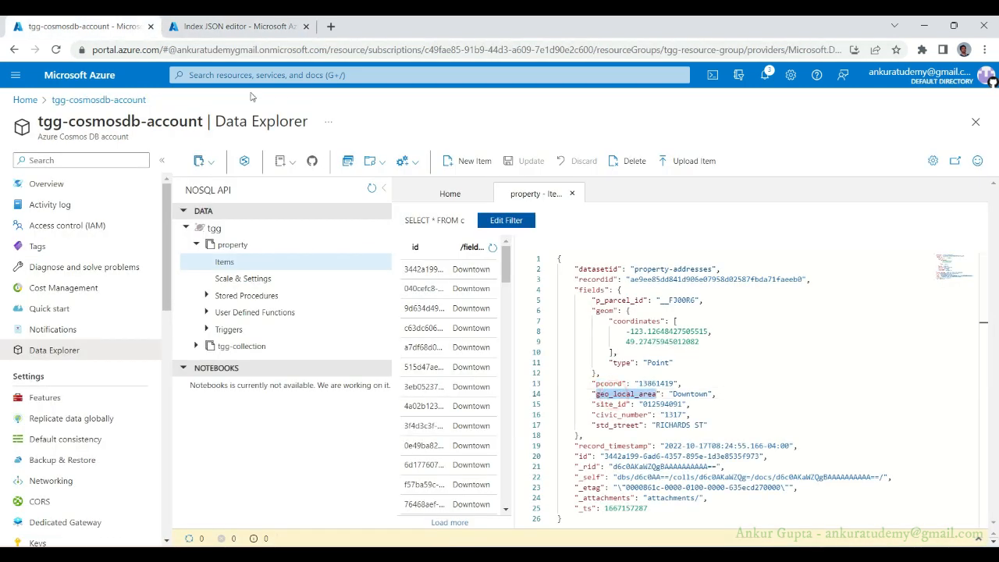
click(231, 21)
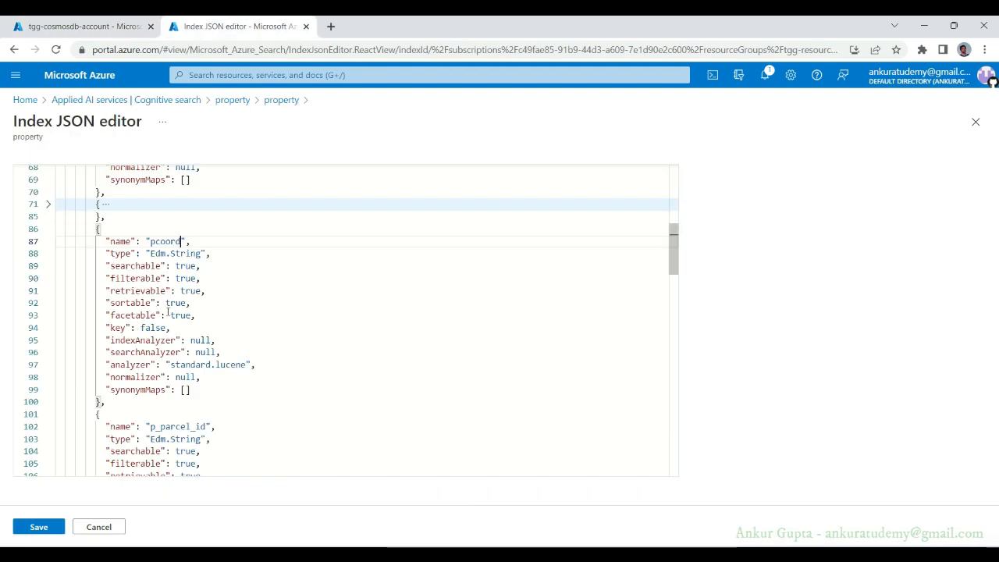
scroll(168, 312, down, 2)
double_click(171, 357)
key(ctrl+v)
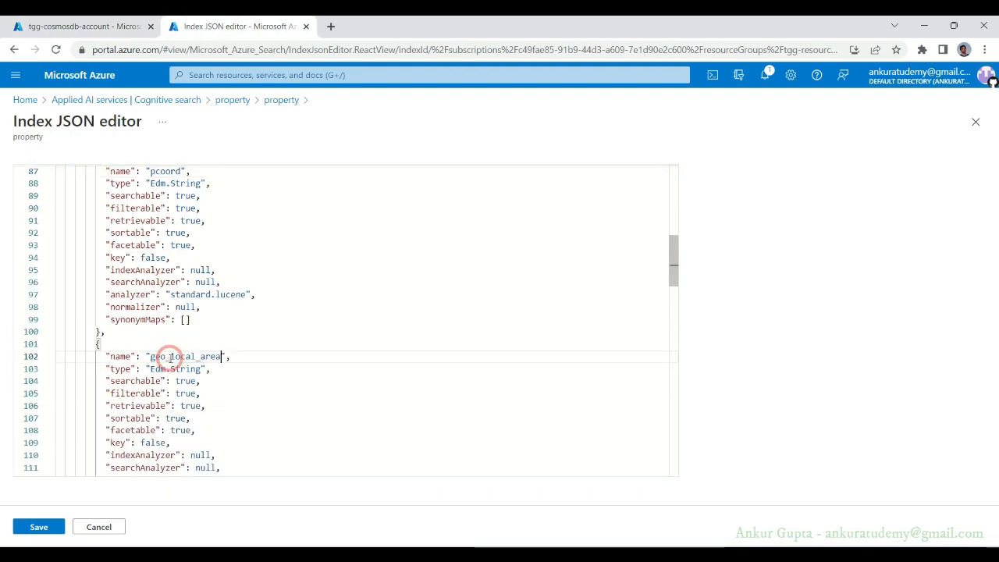
- Copy the site_id key from the Cosmos DB item and use it as the third copied subfield's name
click(98, 23)
scroll(622, 317, down, 4)
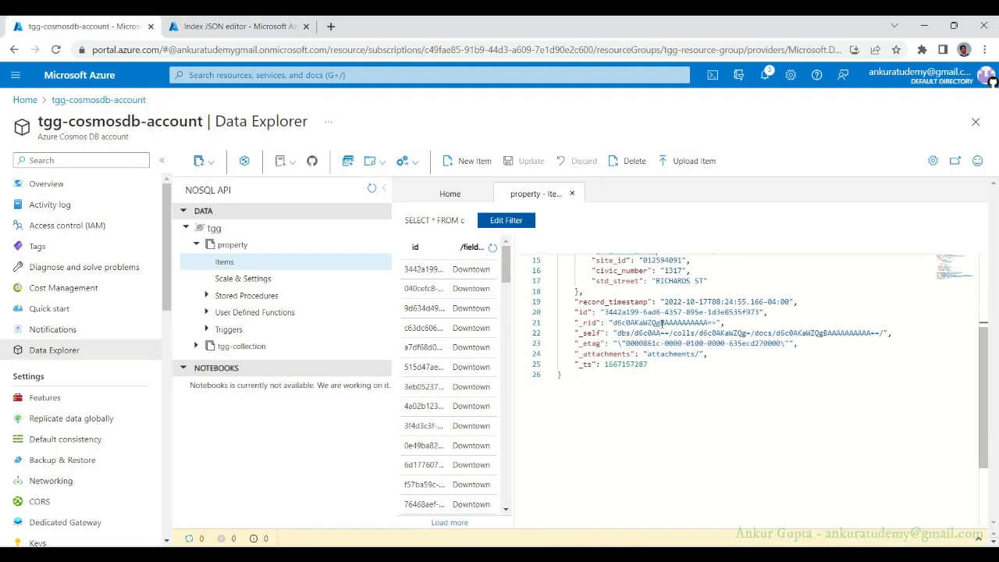
scroll(622, 316, up, 2)
double_click(607, 328)
key(ctrl+c)
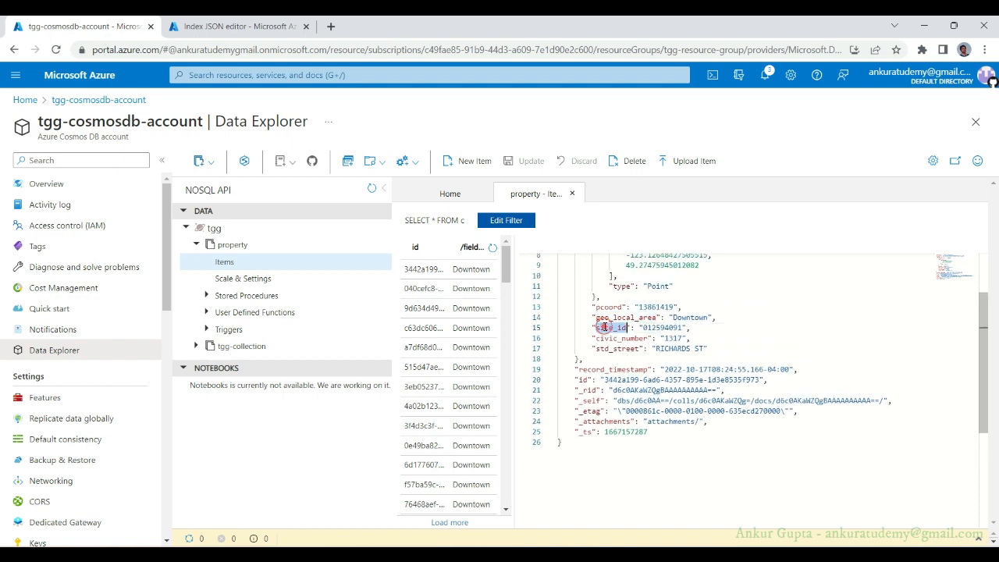
click(178, 24)
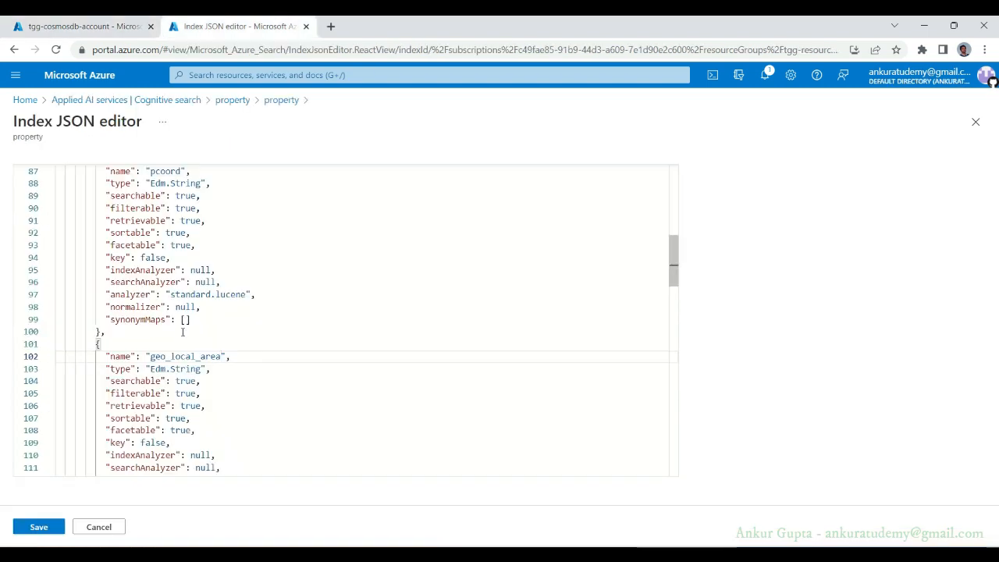
scroll(181, 327, down, 4)
scroll(182, 333, down, 2)
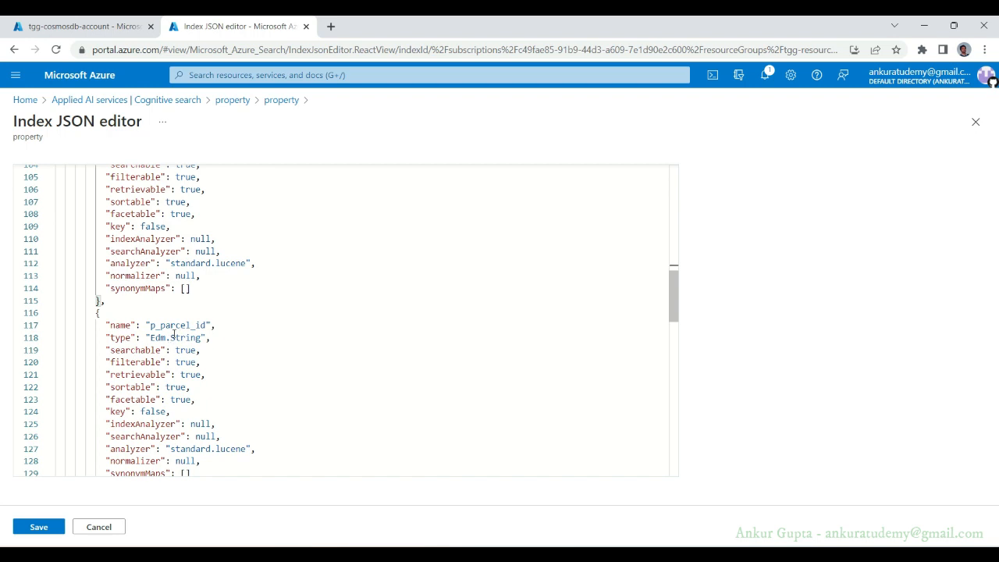
double_click(175, 326)
key(ctrl+v)
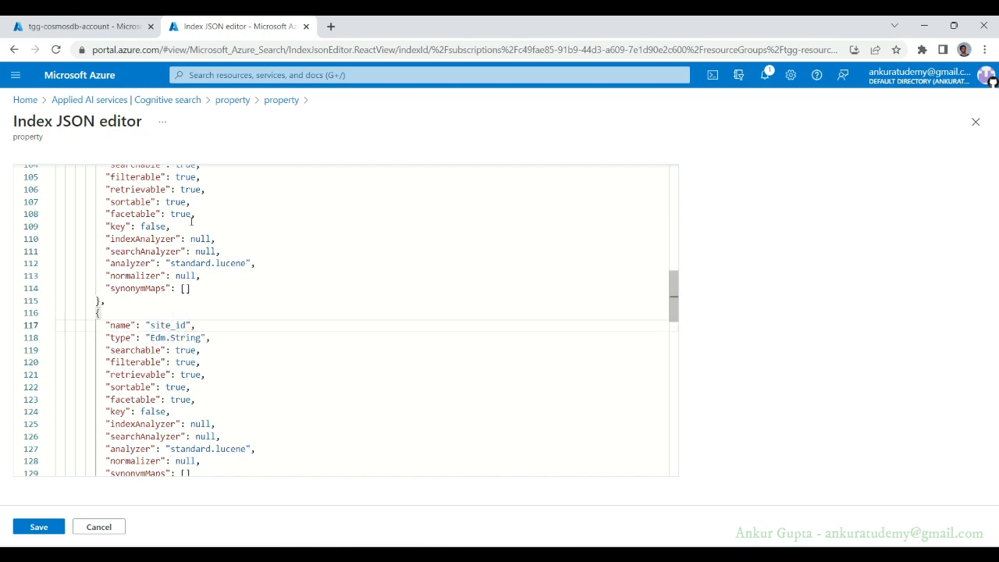
- Review the searchable, filterable and sortable attributes of the site_id subfield in the index JSON
scroll(175, 261, down, 2)
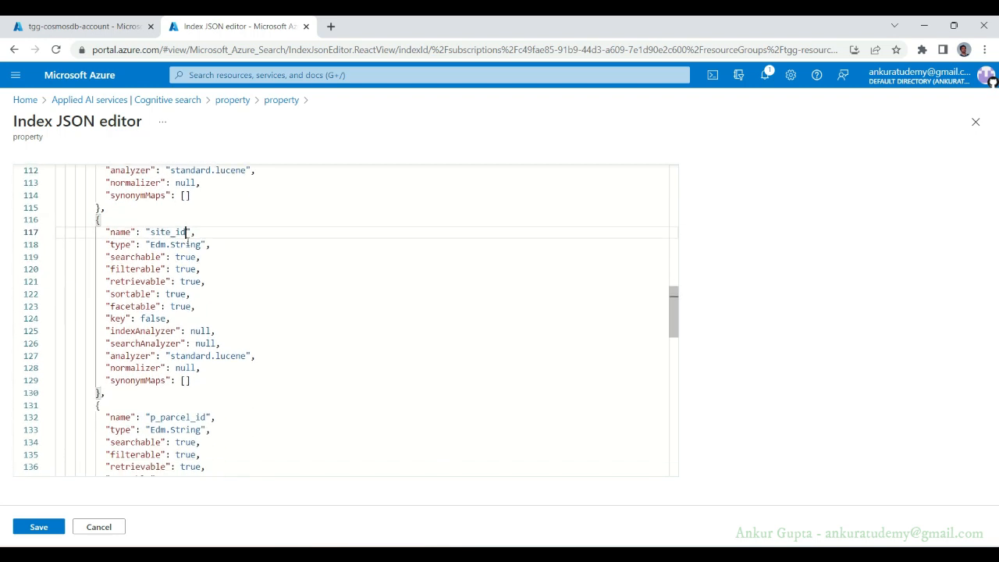
double_click(179, 260)
click(176, 294)
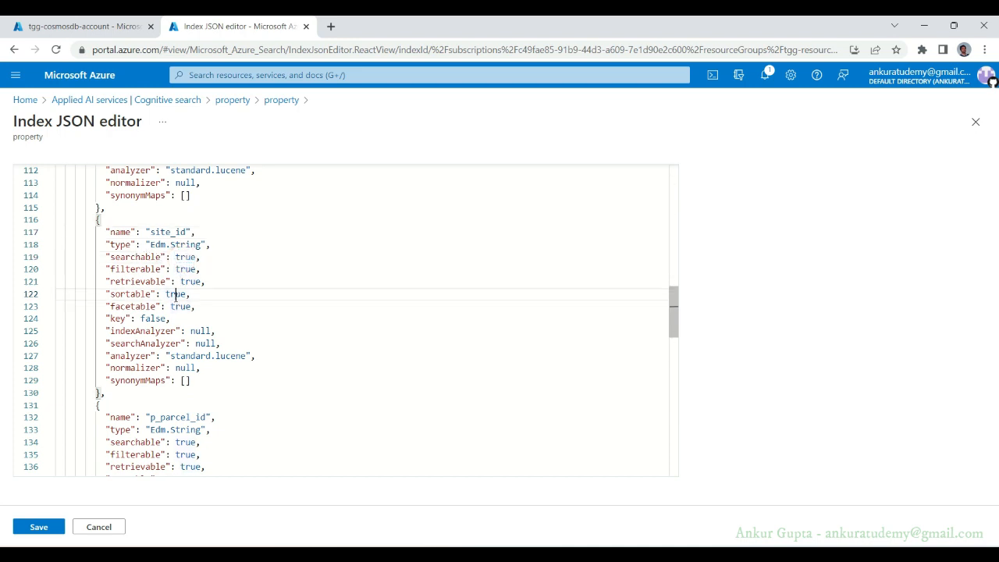
double_click(176, 293)
scroll(156, 297, down, 1)
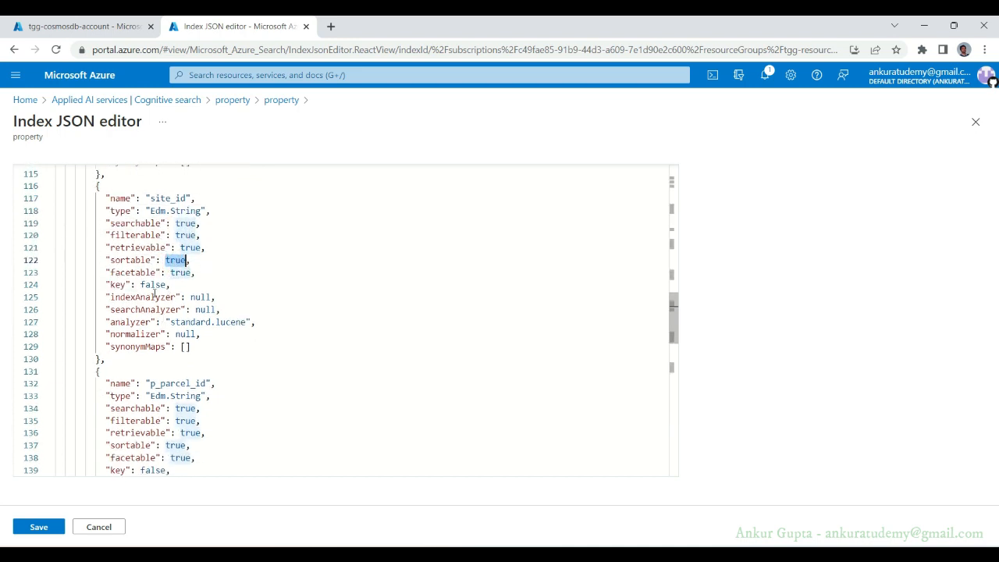
- Copy the civic_number key from the Cosmos DB item and use it as the fourth copied subfield's name
click(78, 26)
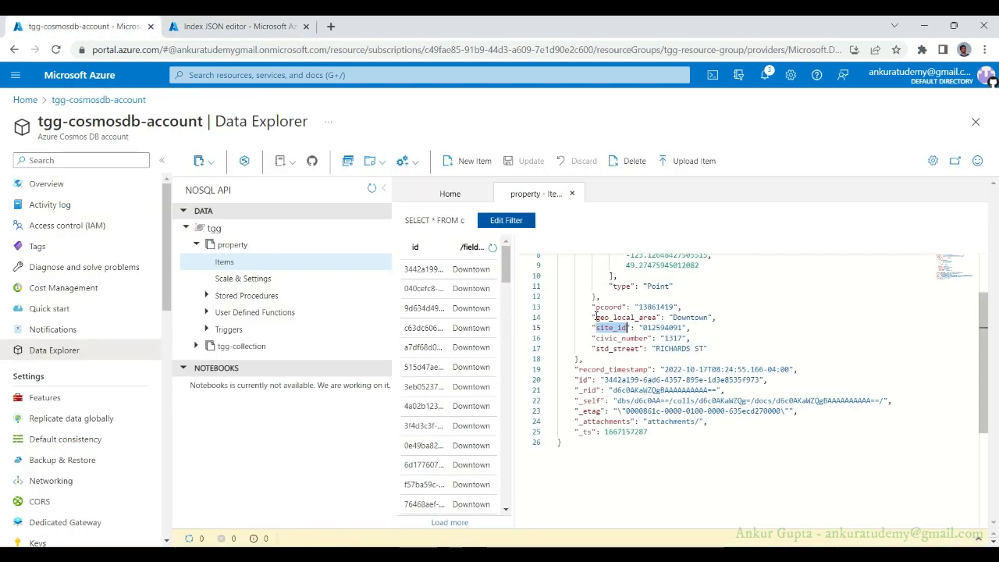
double_click(620, 338)
key(ctrl+c)
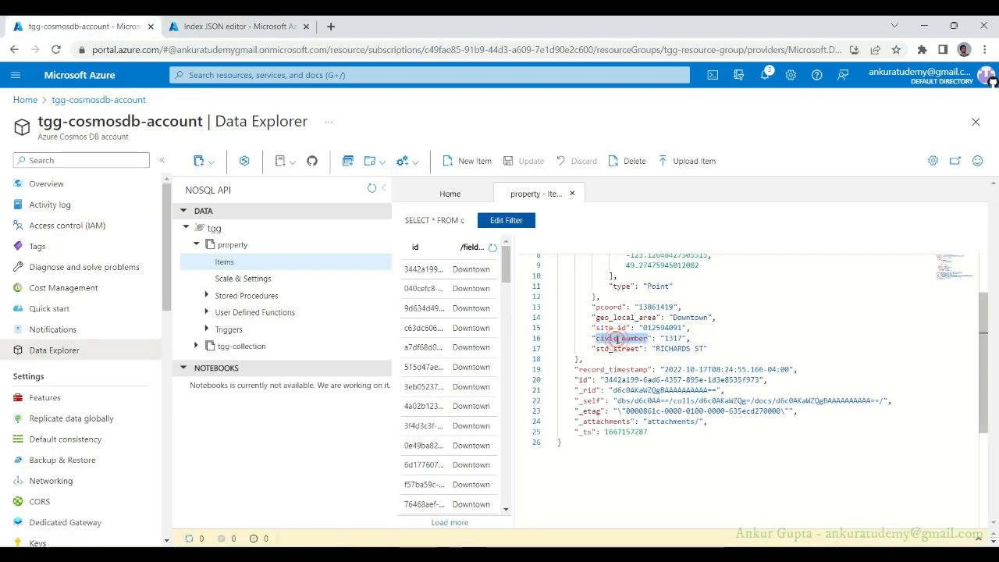
click(234, 26)
scroll(168, 326, down, 2)
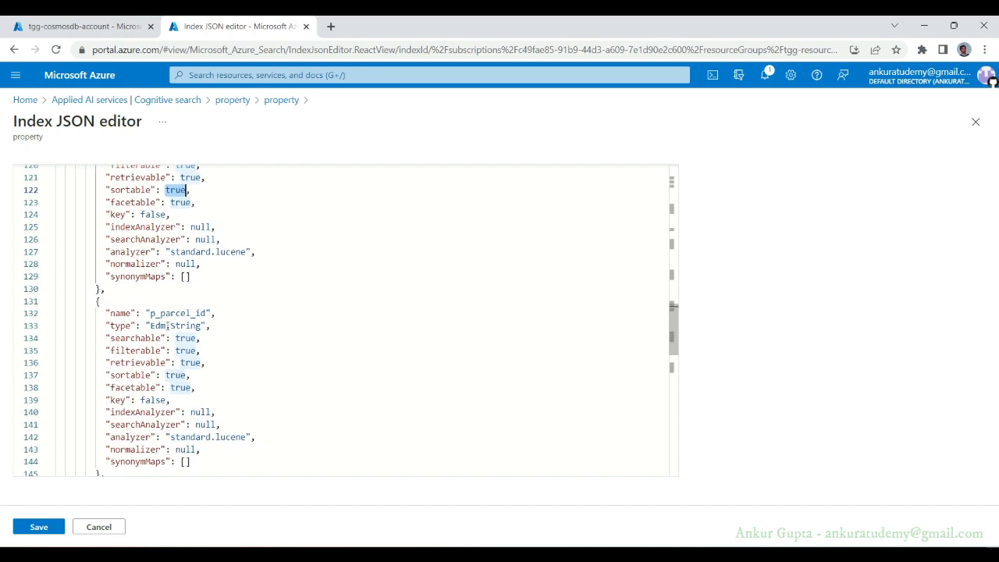
scroll(168, 325, up, 3)
scroll(167, 325, down, 2)
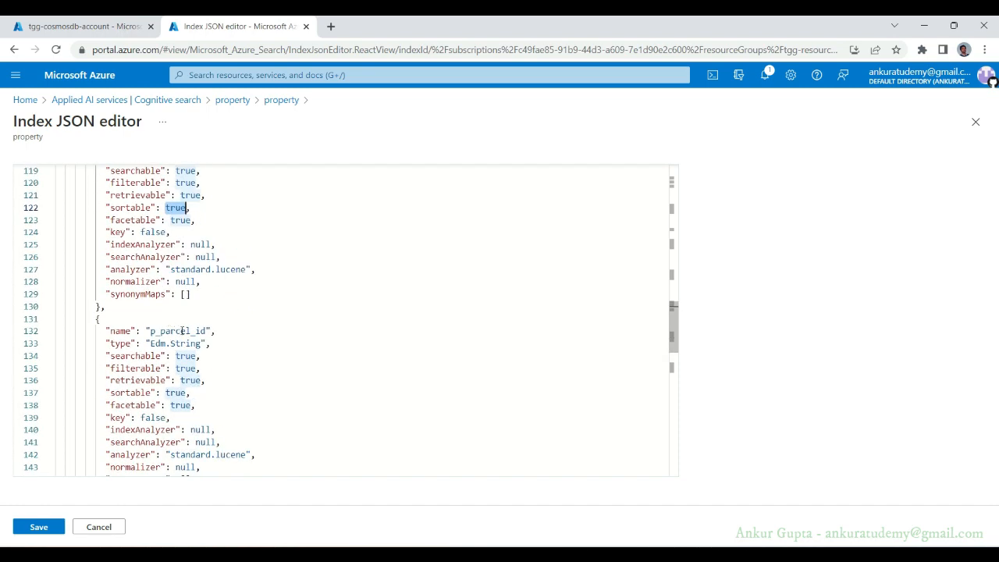
scroll(182, 331, up, 4)
scroll(183, 331, down, 3)
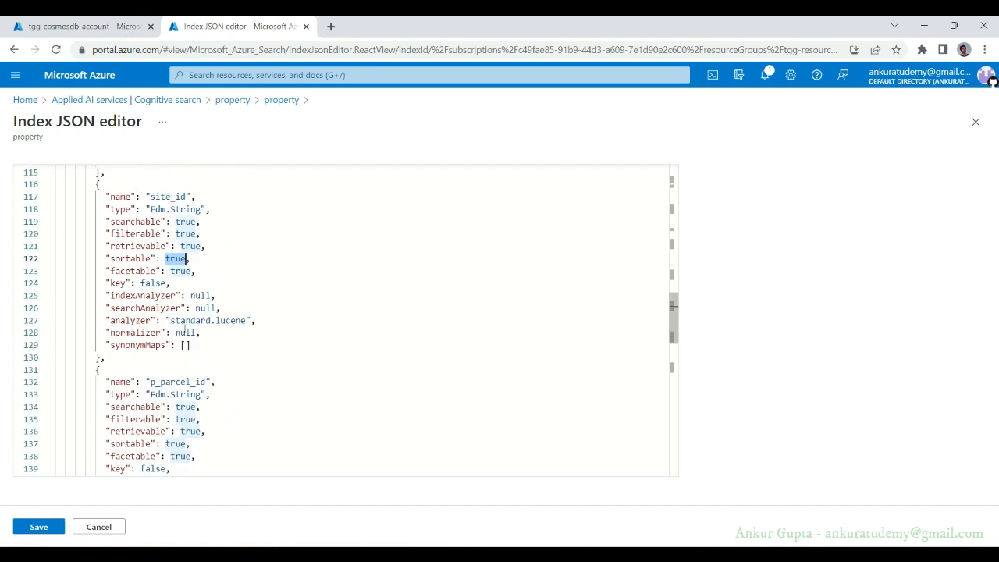
double_click(173, 382)
key(ctrl+v)
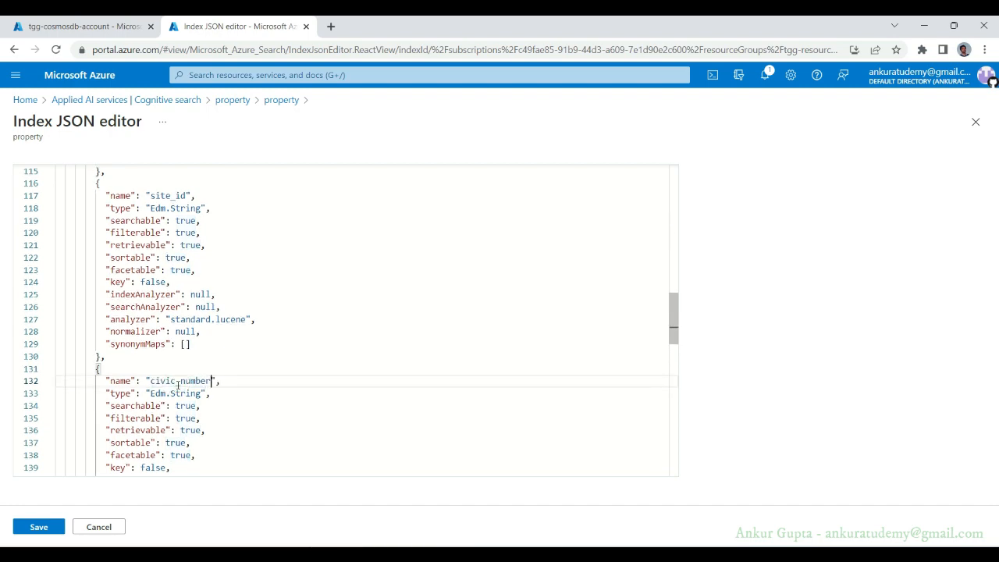
- Copy the std_street key from the Cosmos DB item and use it as the last copied subfield's name
scroll(178, 384, down, 5)
scroll(178, 384, down, 3)
click(80, 26)
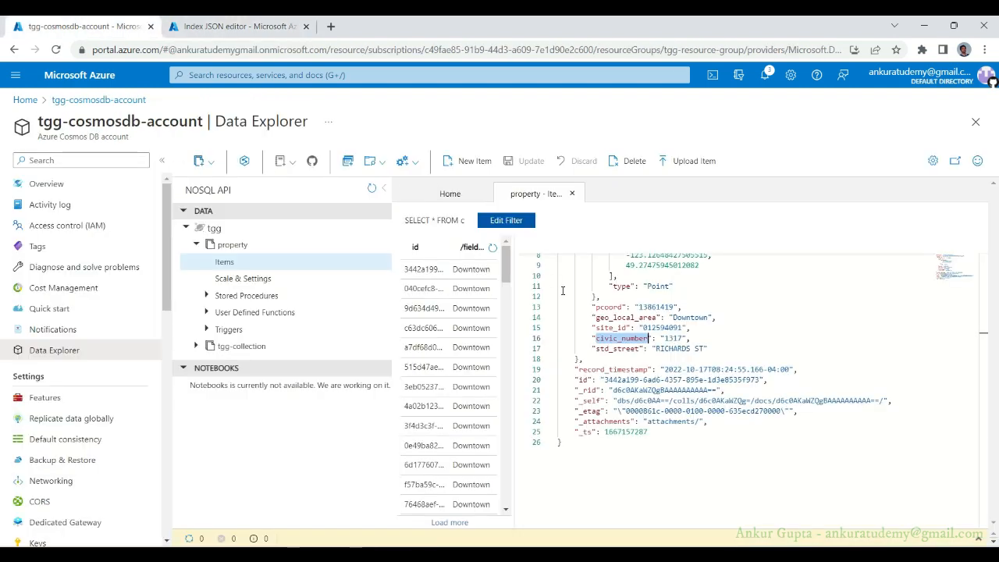
double_click(617, 278)
key(ctrl+c)
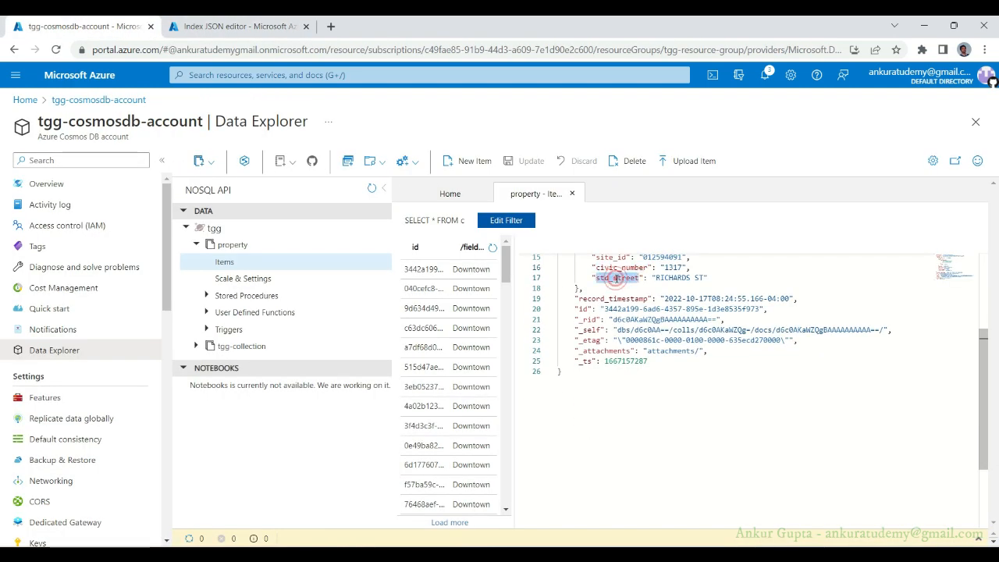
click(238, 26)
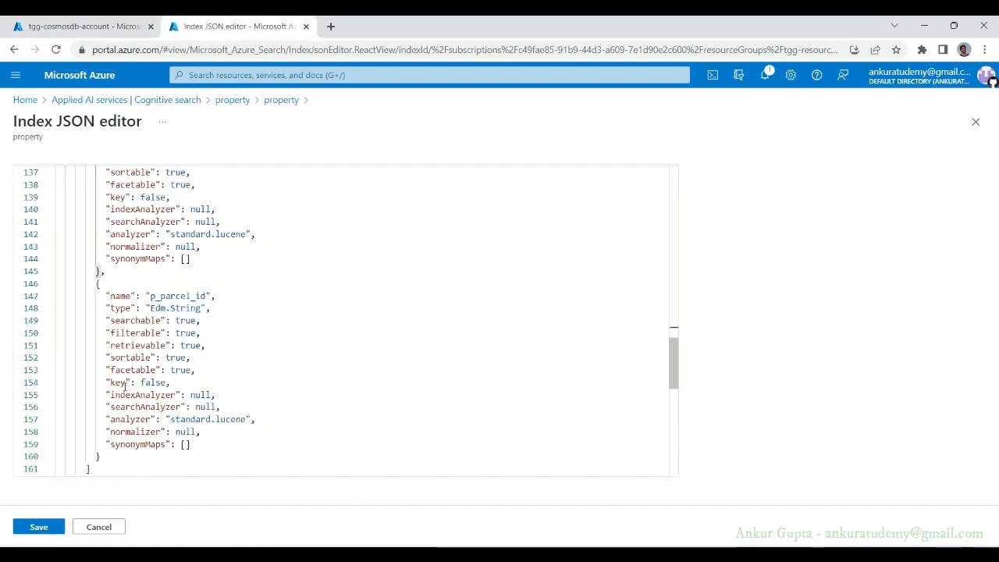
scroll(201, 337, down, 1)
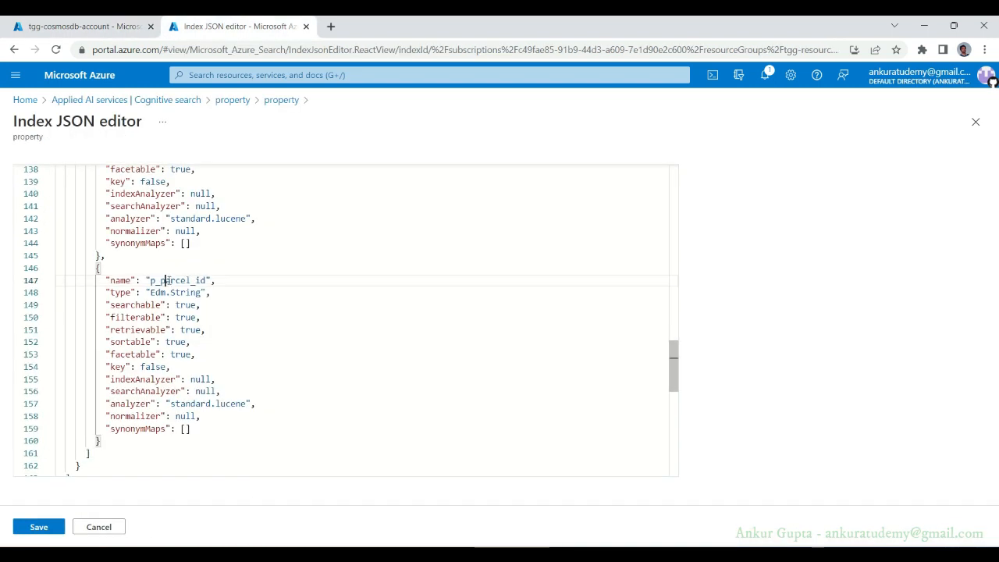
double_click(168, 280)
key(ctrl+v)
scroll(251, 307, up, 1)
scroll(249, 305, up, 2)
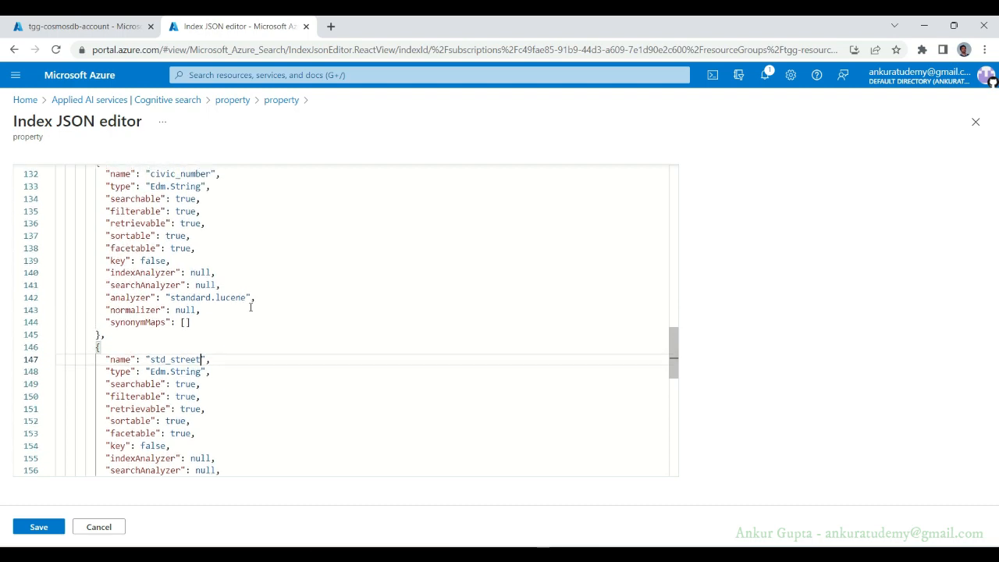
- Review the new subfields in the index JSON and check the record_timestamp and _ts keys in the Cosmos DB item
click(223, 372)
scroll(225, 373, down, 3)
scroll(227, 366, up, 3)
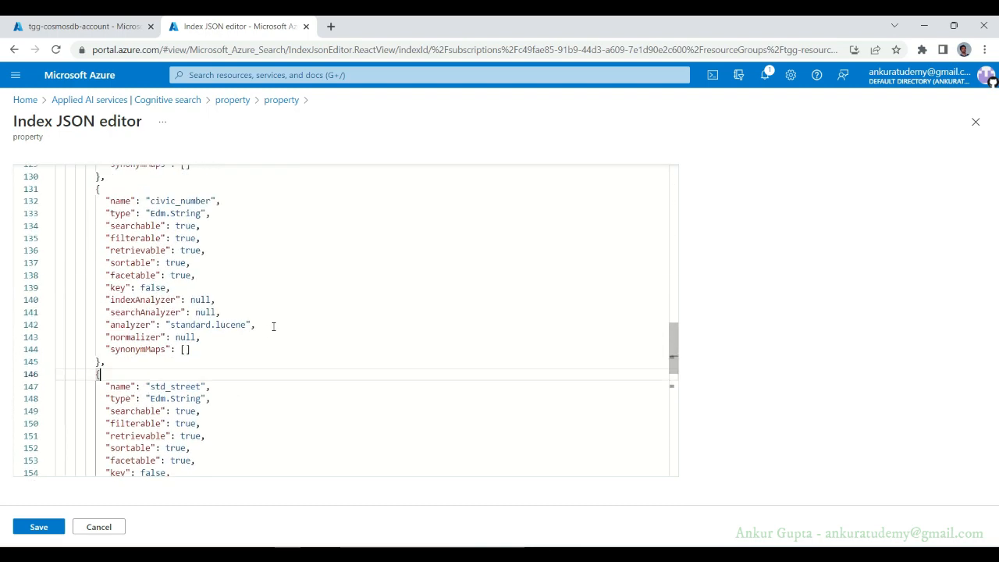
scroll(234, 336, down, 5)
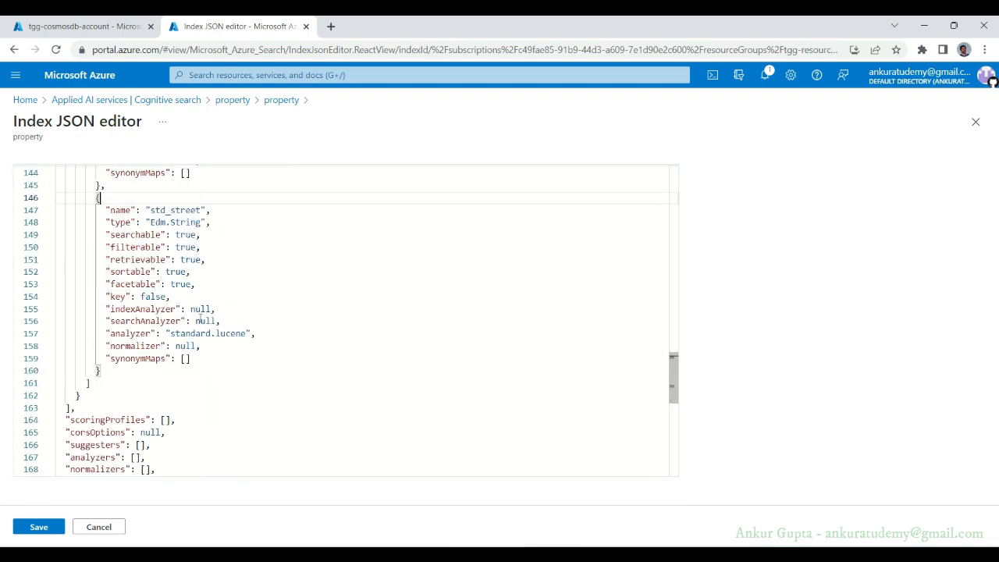
click(76, 26)
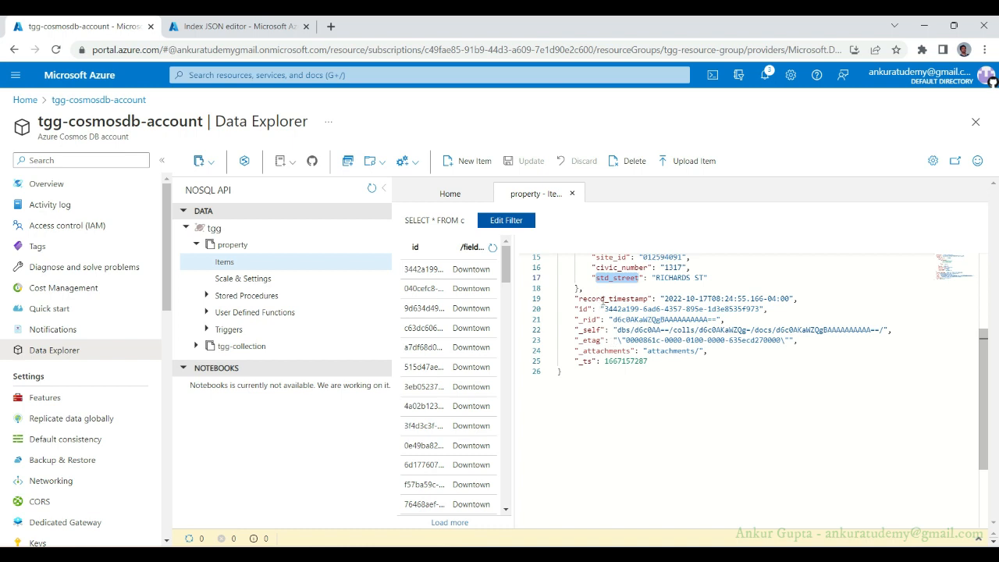
double_click(601, 299)
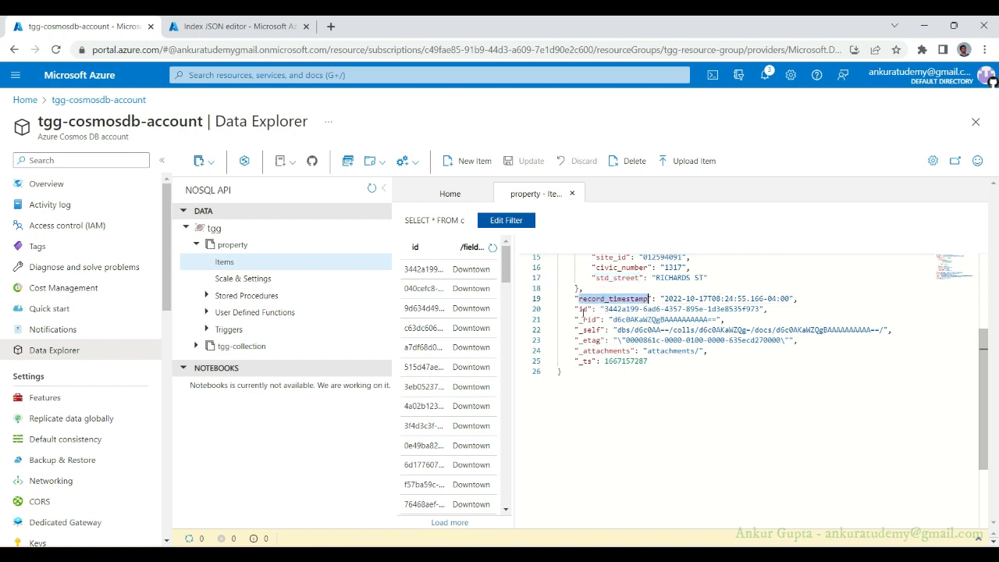
click(584, 362)
click(238, 26)
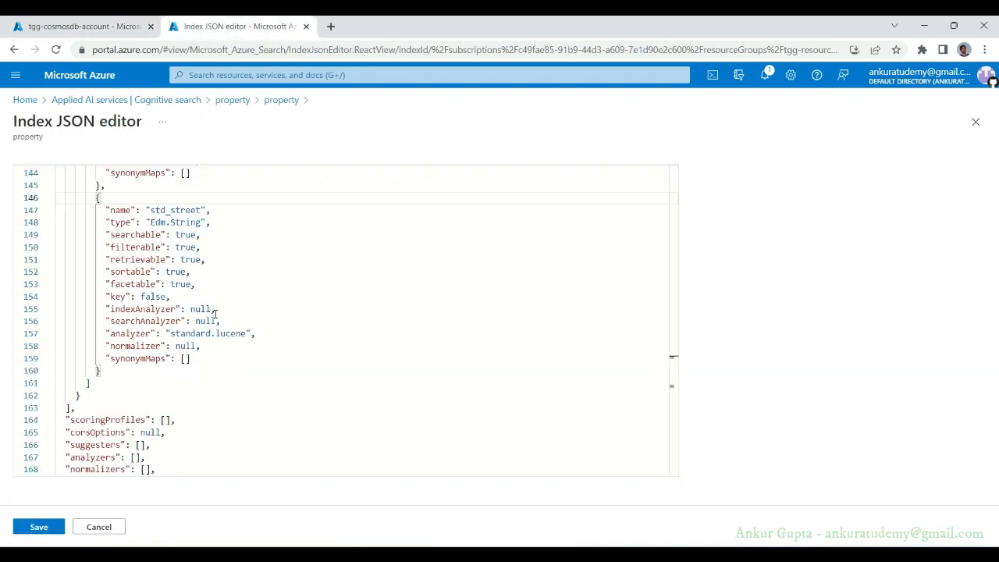
- Save the edited index JSON and check the subfields of fields in the property index's field list
scroll(216, 328, down, 3)
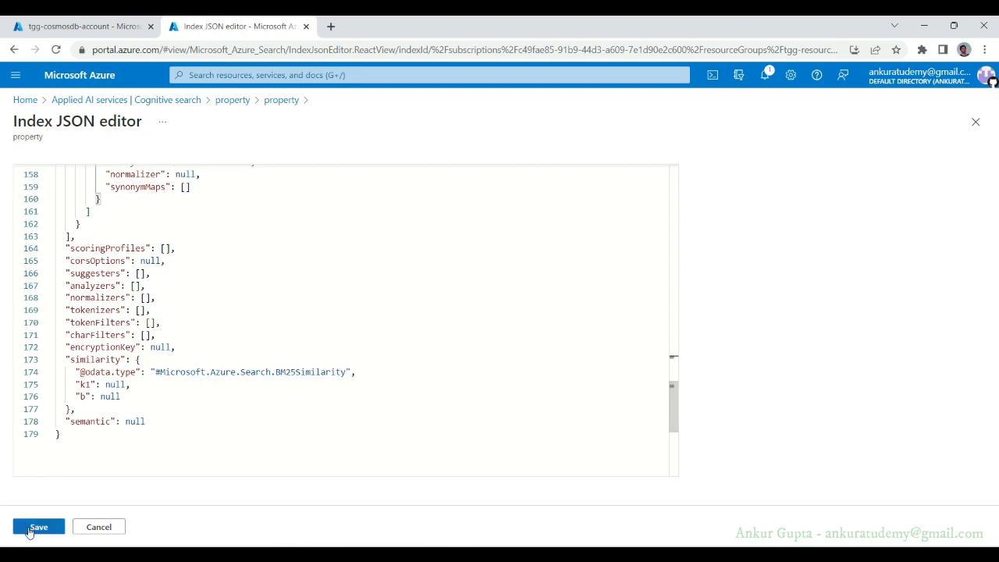
click(37, 528)
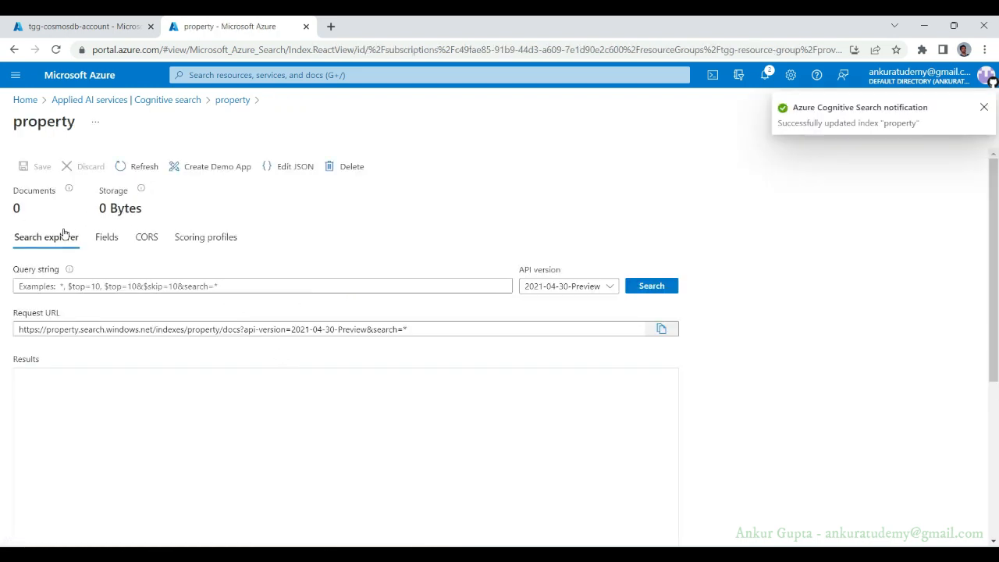
scroll(109, 305, down, 1)
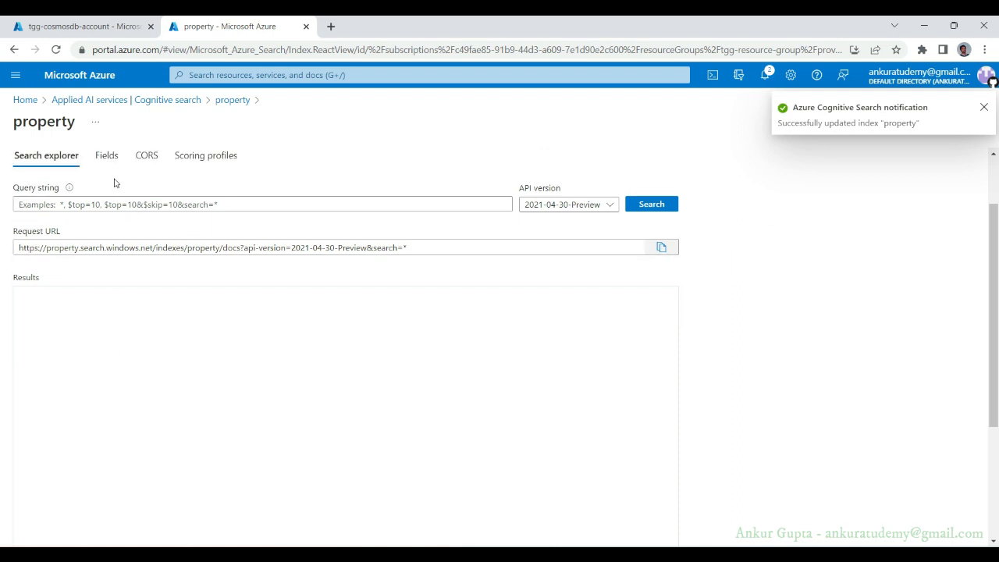
click(107, 157)
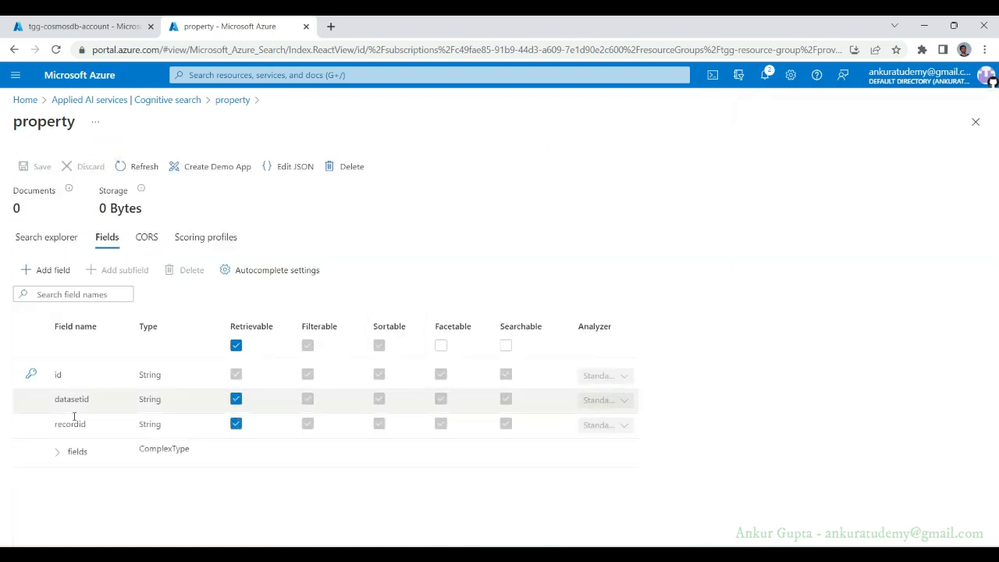
click(57, 456)
scroll(90, 373, down, 1)
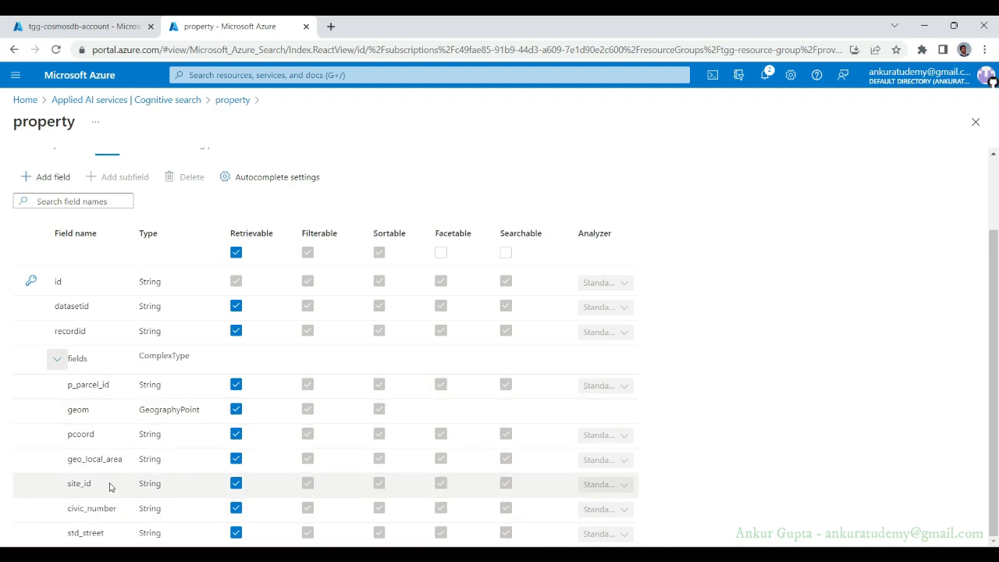
click(57, 359)
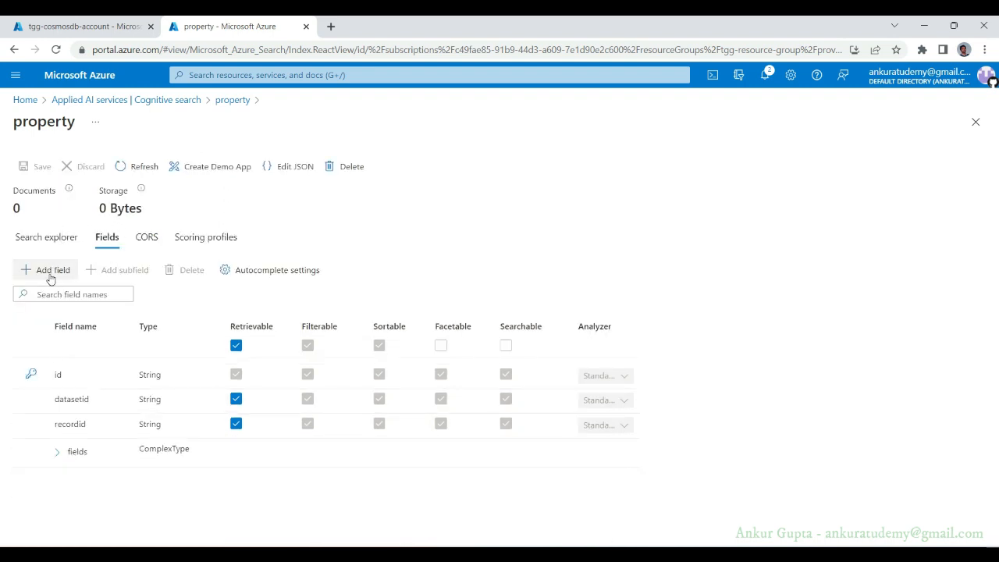
- Start a new top-level index field and name it record_timestamp, copying the key from the Cosmos DB item
click(48, 270)
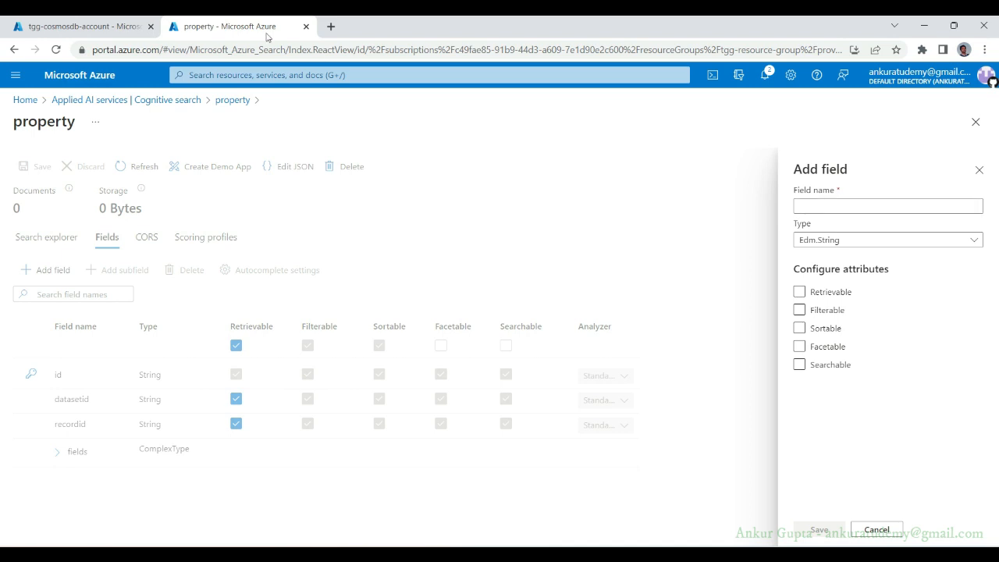
click(129, 23)
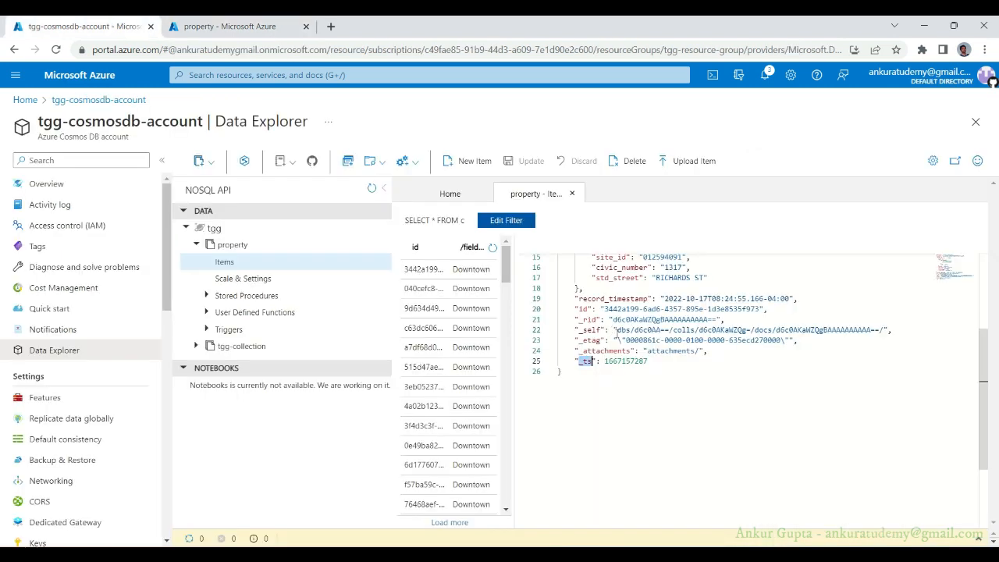
double_click(598, 299)
key(ctrl+c)
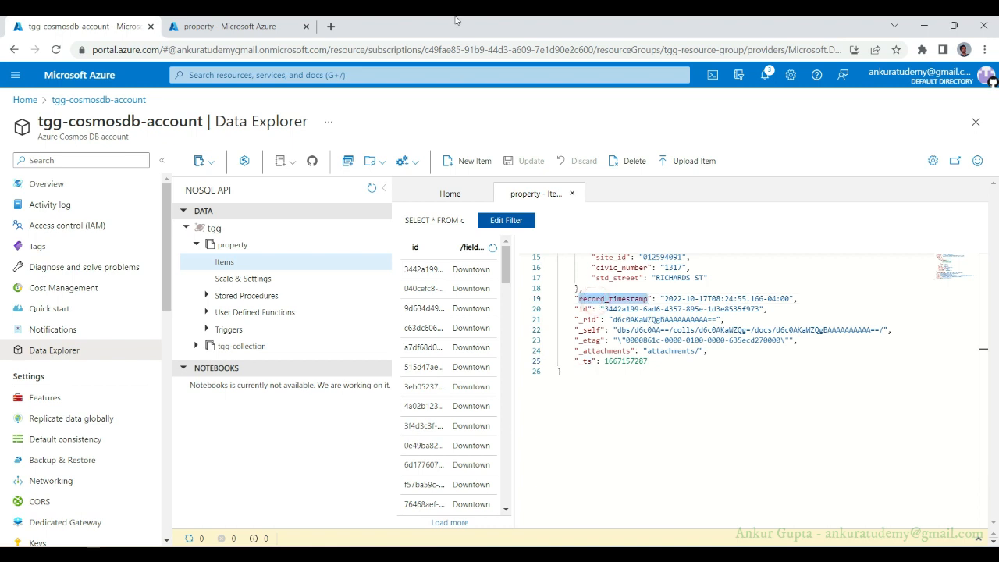
click(201, 22)
click(832, 205)
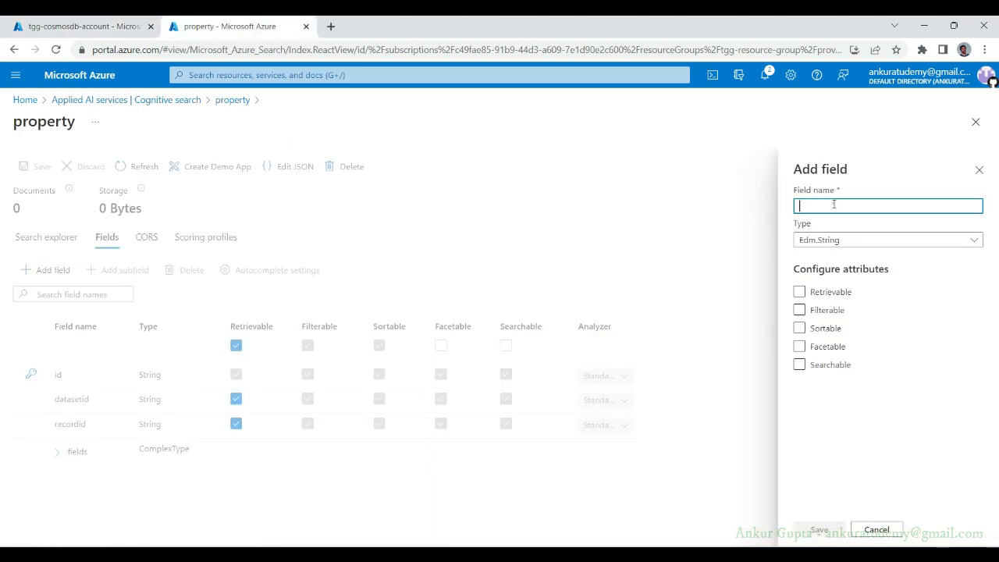
key(ctrl+v)
- Make the record_timestamp field retrievable, filterable, sortable, facetable and searchable, and add it to the field list
click(799, 292)
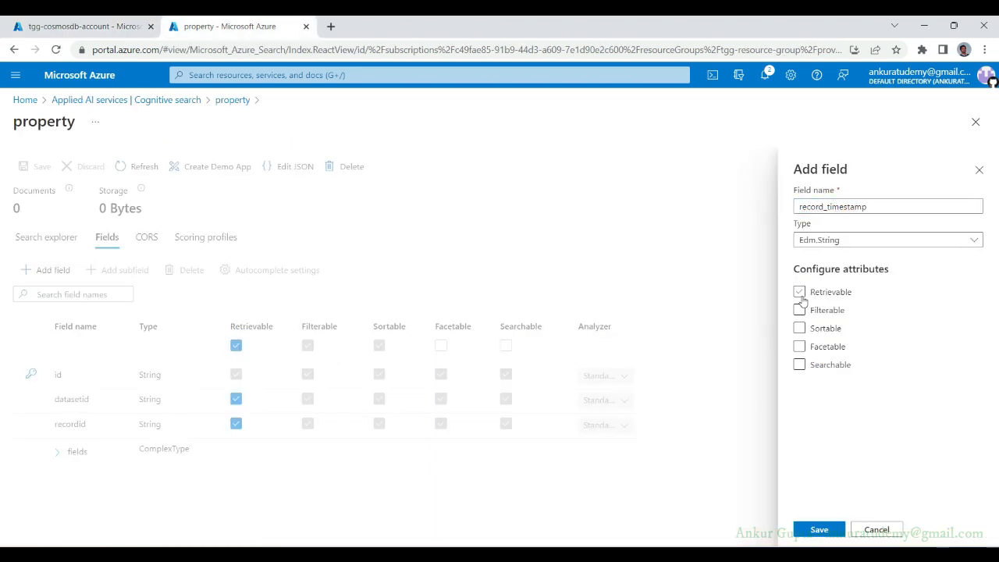
click(800, 311)
click(800, 327)
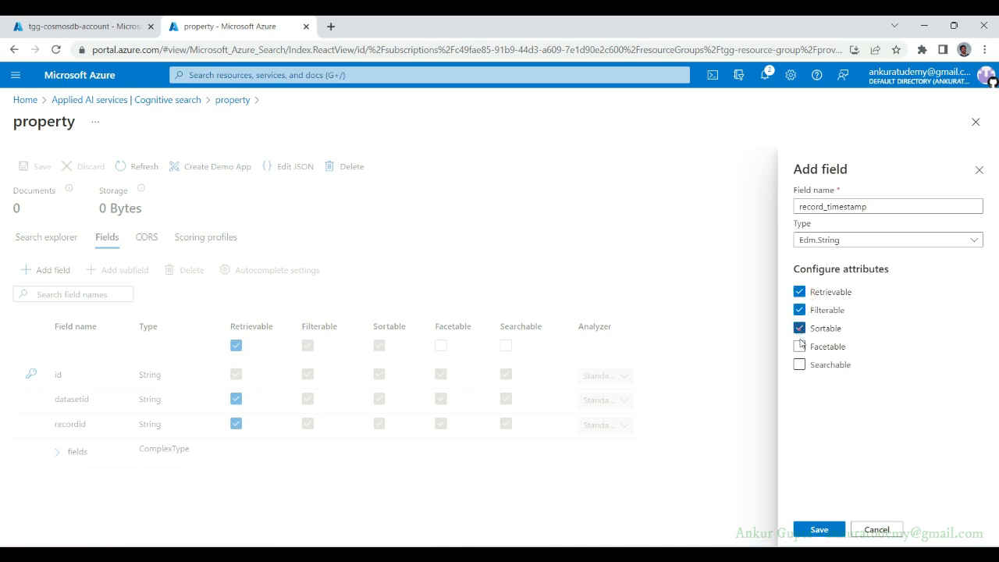
click(800, 346)
click(799, 364)
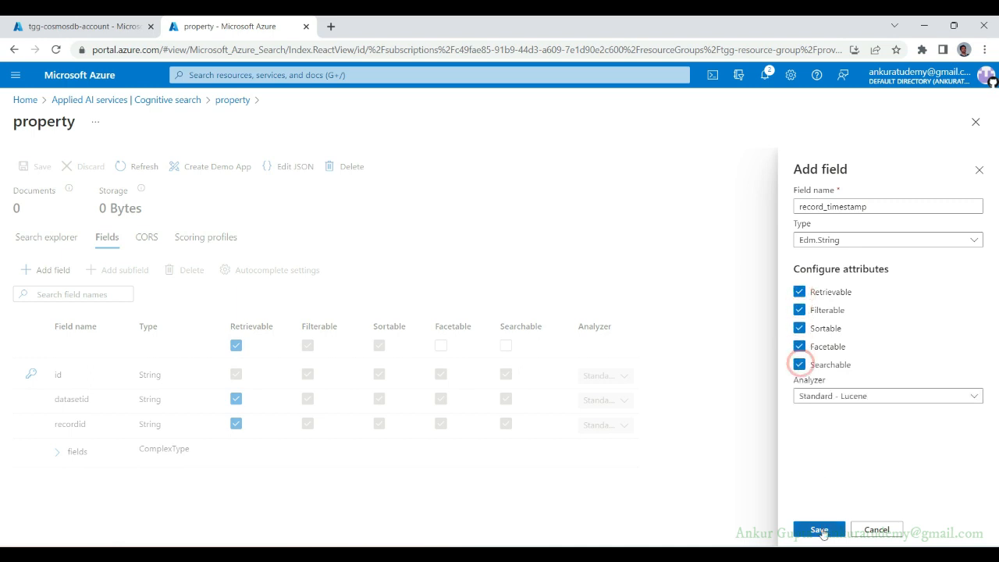
click(819, 531)
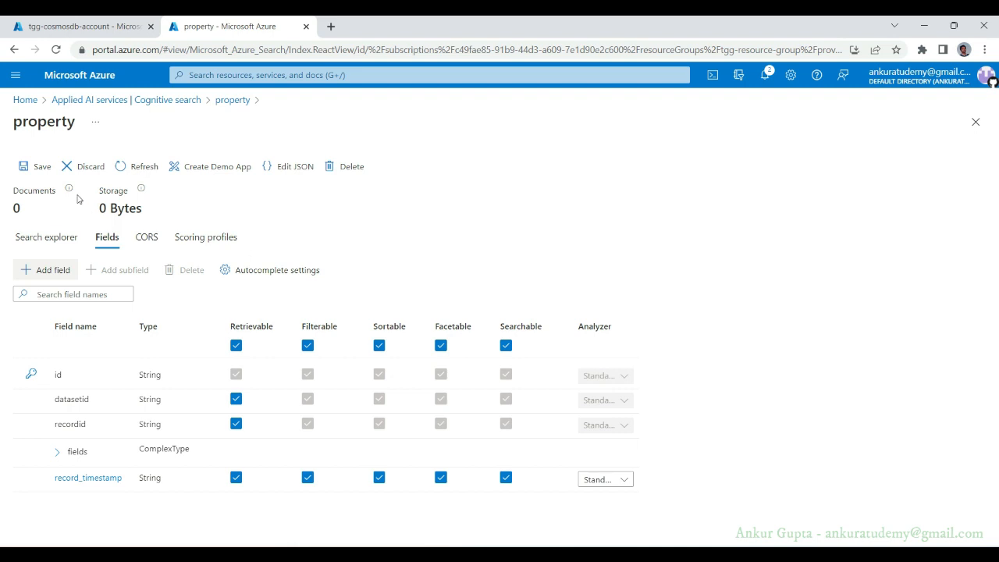
click(37, 167)
- Check the _ts key in the Cosmos DB item against the rest of the item's keys
click(74, 26)
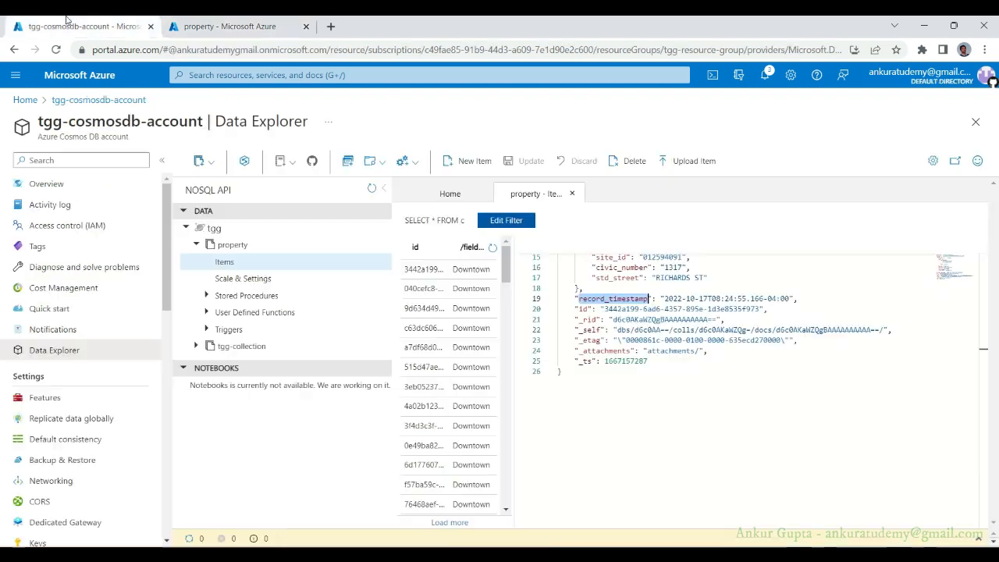
double_click(586, 360)
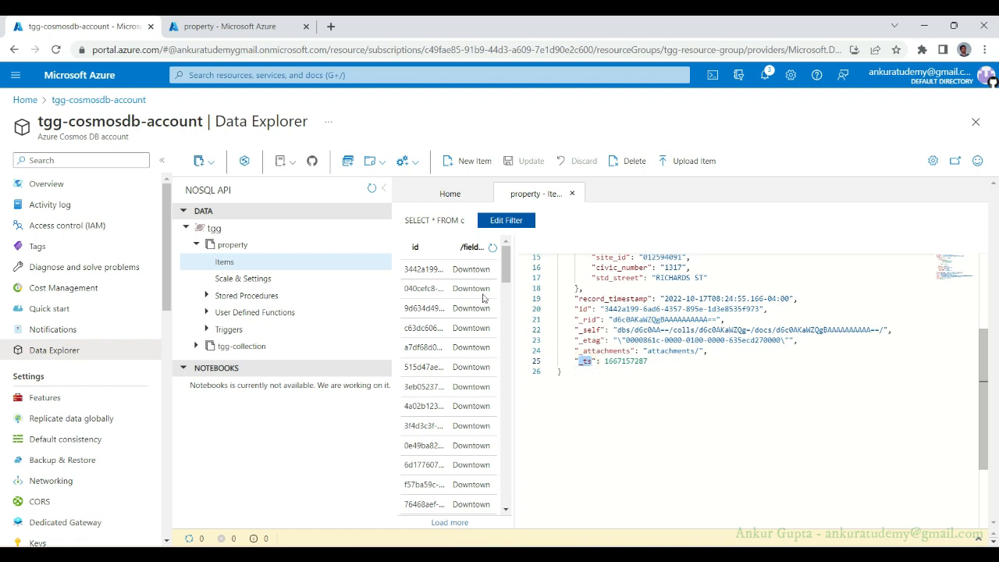
click(218, 22)
click(89, 22)
scroll(630, 269, up, 5)
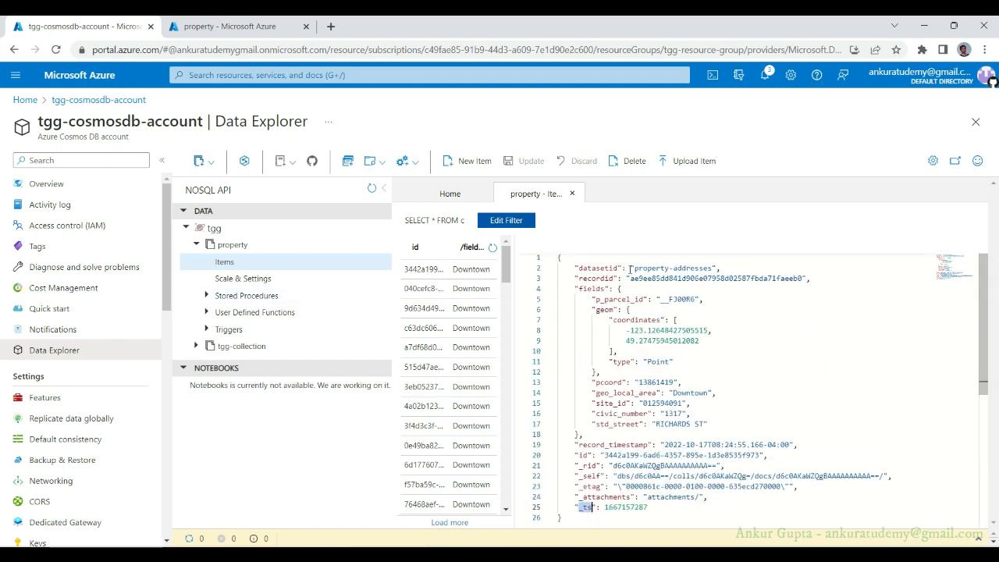
scroll(638, 352, down, 5)
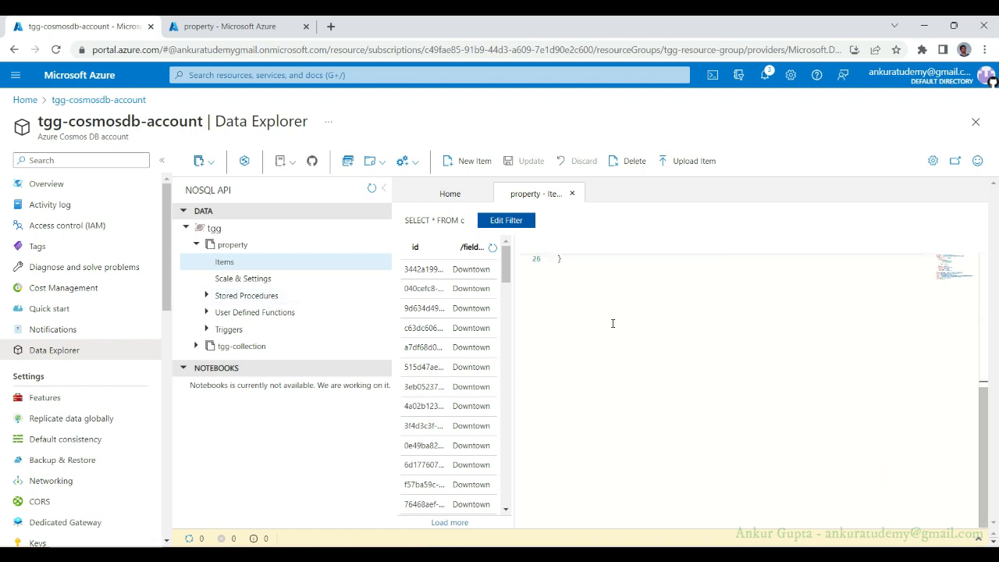
scroll(612, 323, up, 4)
- Start a new top-level field in the property index named ts with type Edm.Int32
click(45, 269)
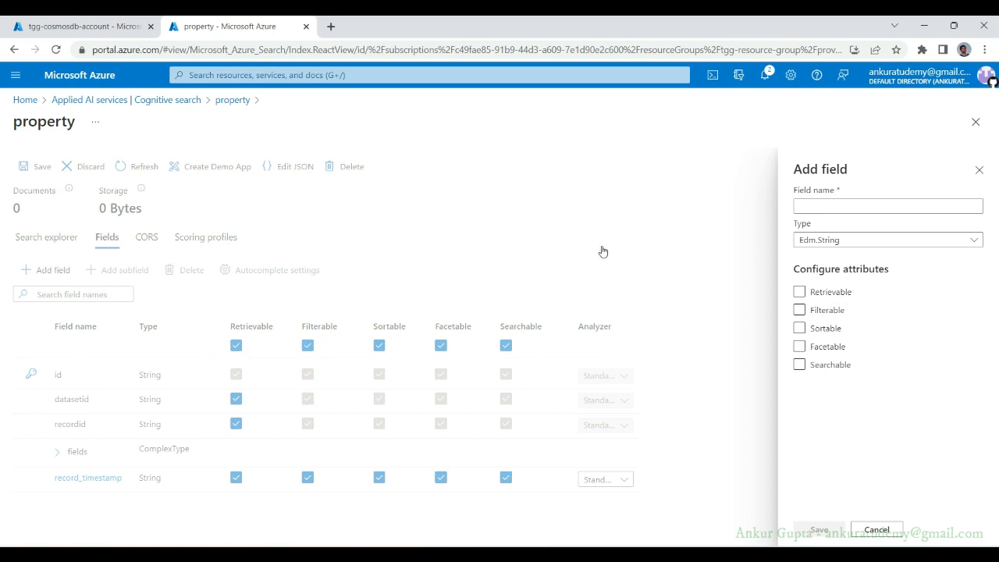
click(827, 205)
text(ts)
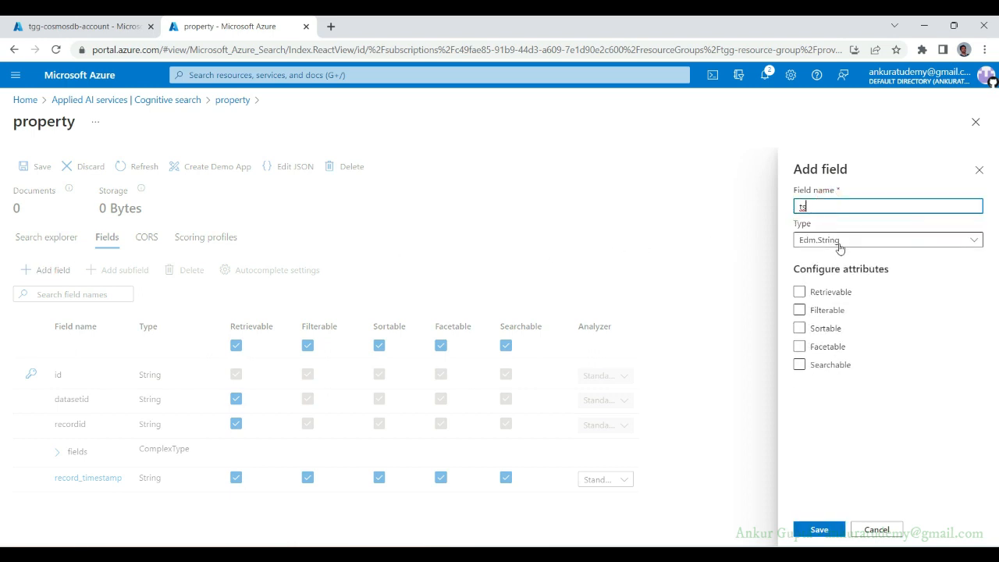
click(839, 240)
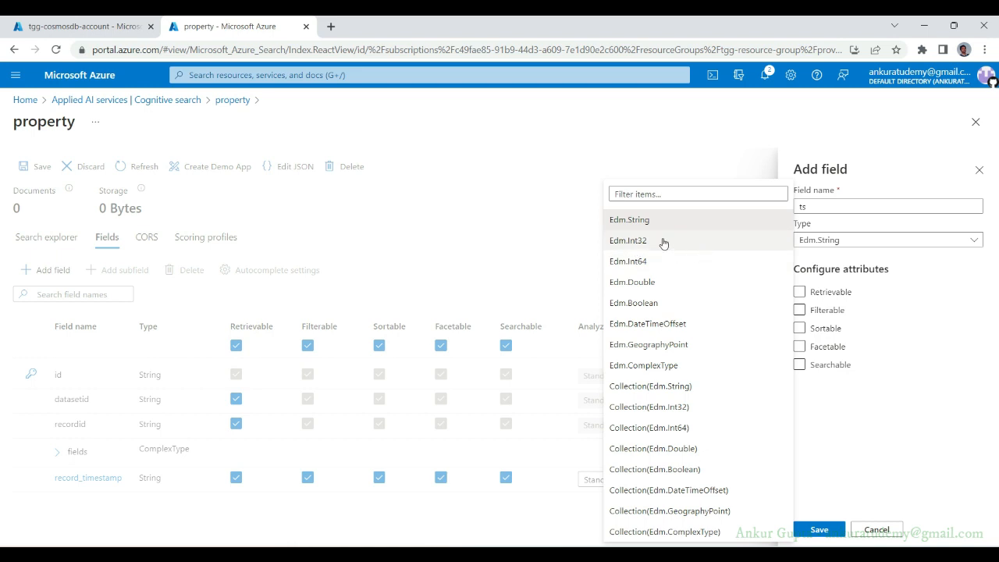
click(663, 241)
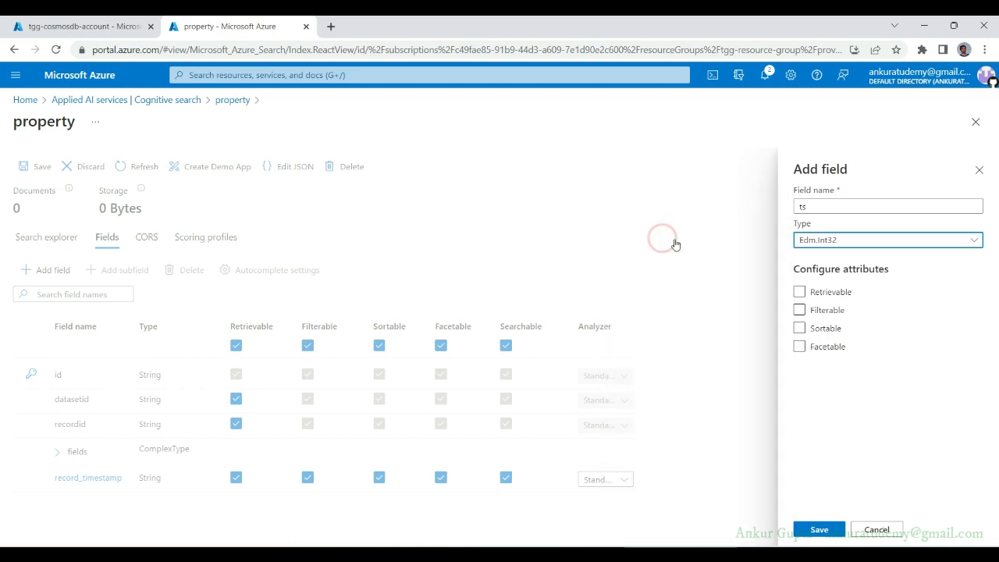
- Make the ts field retrievable, filterable and sortable but not facetable, and add it to the field list
click(799, 294)
click(800, 311)
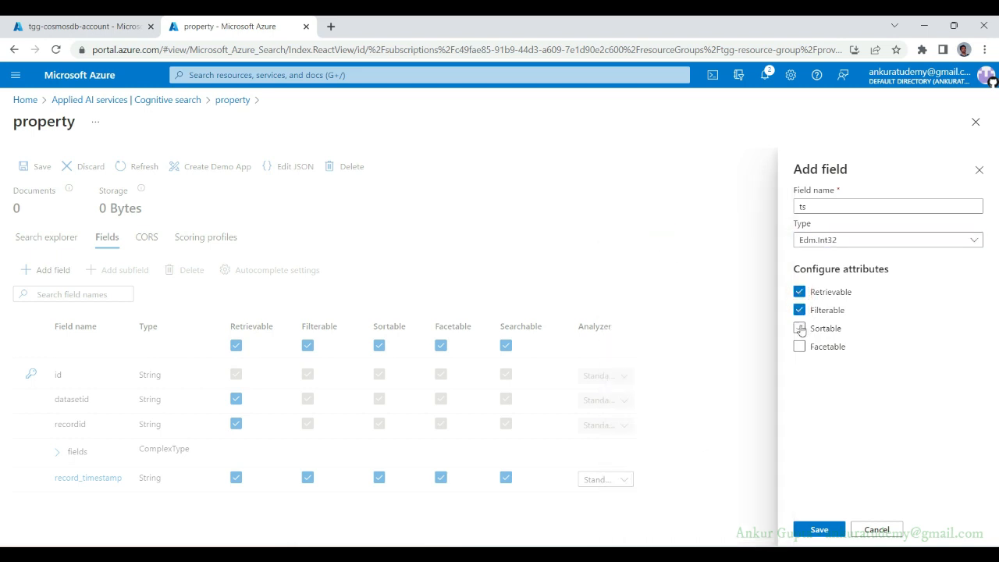
click(800, 328)
click(799, 347)
click(799, 346)
click(819, 530)
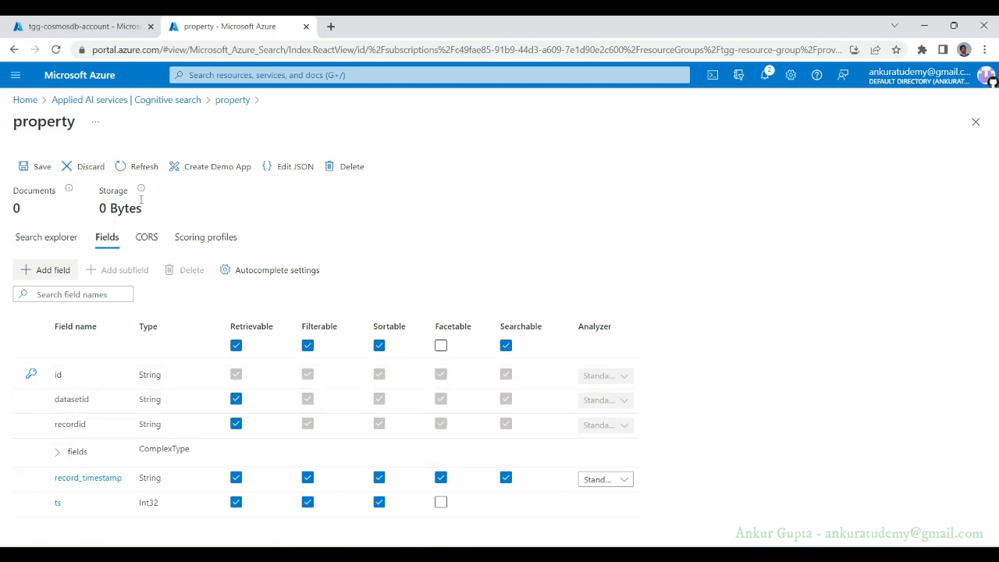
- Look through the index JSON and save the property index with the record_timestamp and ts fields
click(286, 168)
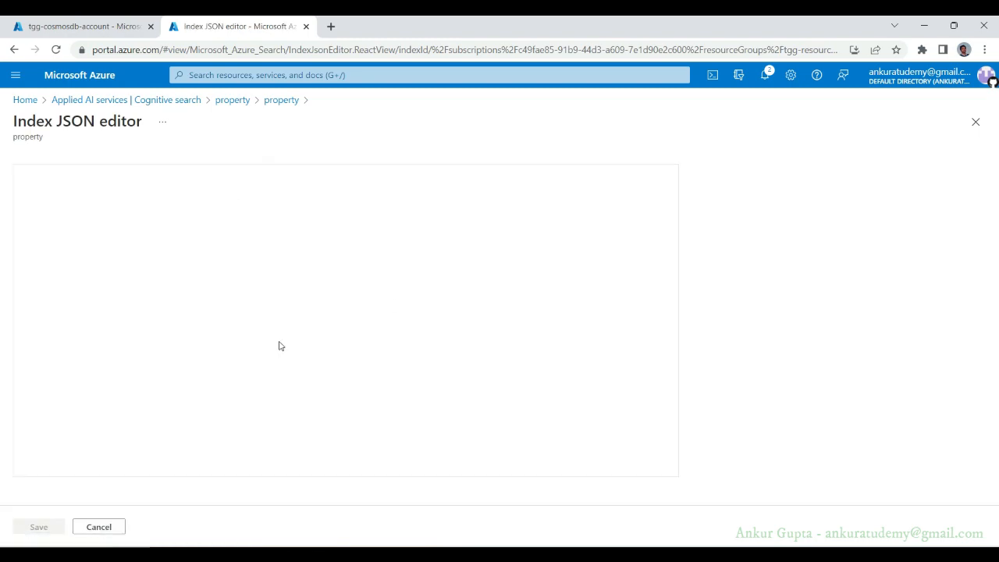
scroll(317, 335, down, 2)
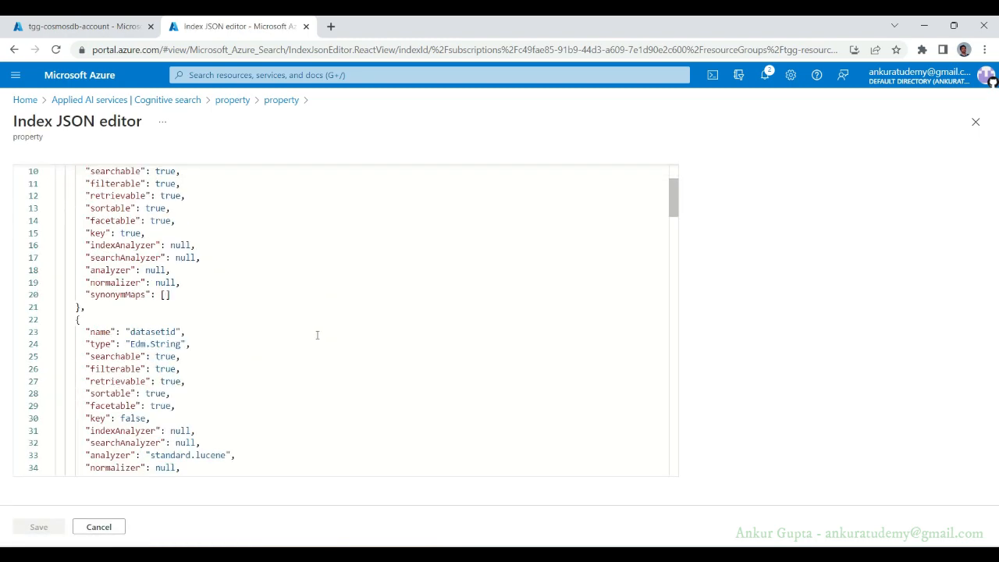
scroll(317, 334, down, 15)
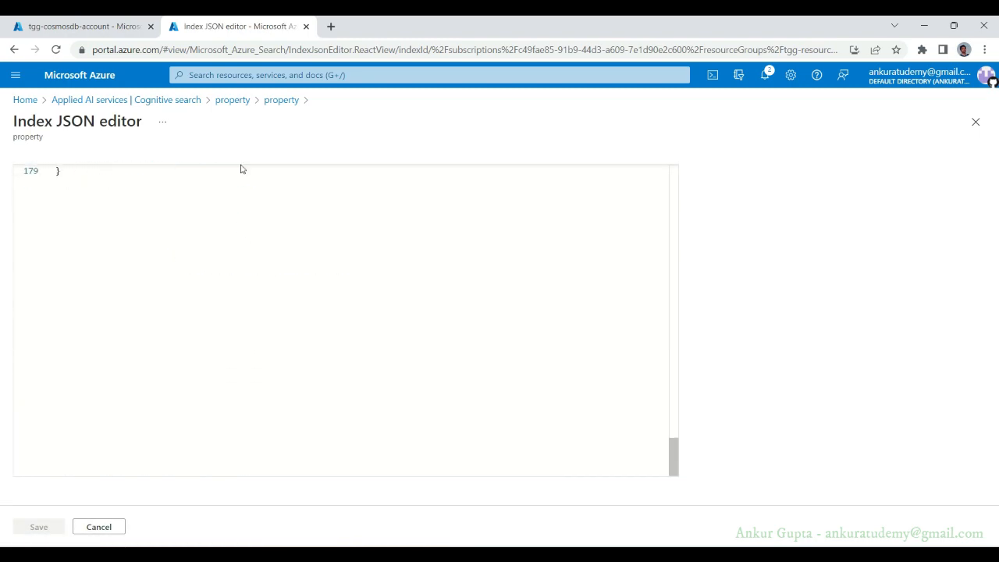
scroll(263, 268, up, 7)
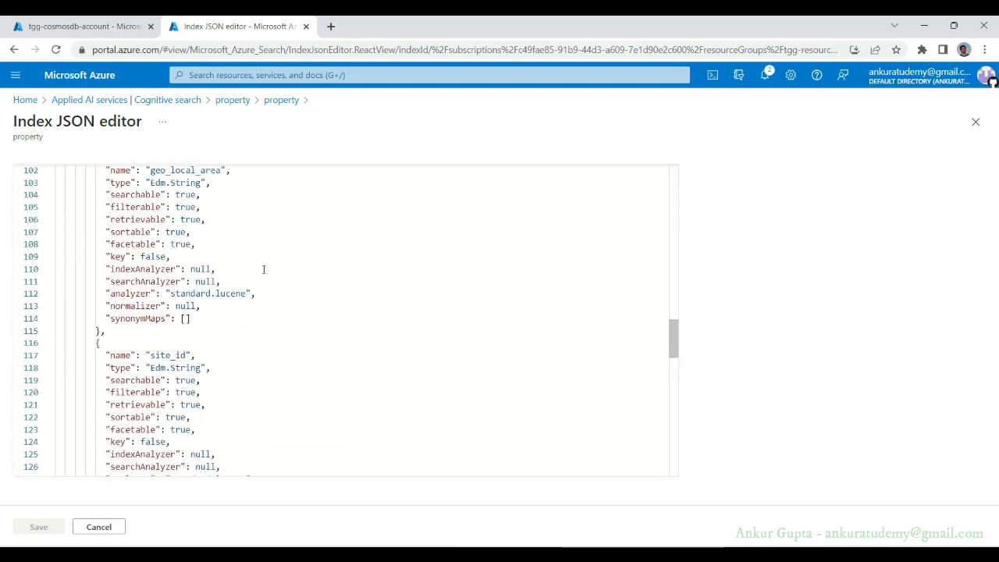
scroll(263, 269, up, 9)
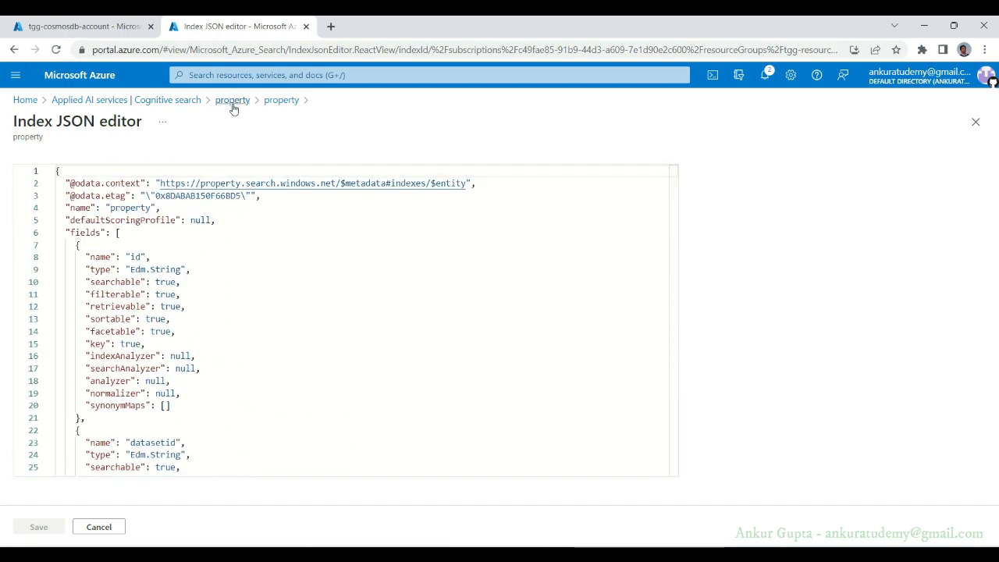
click(233, 100)
click(32, 169)
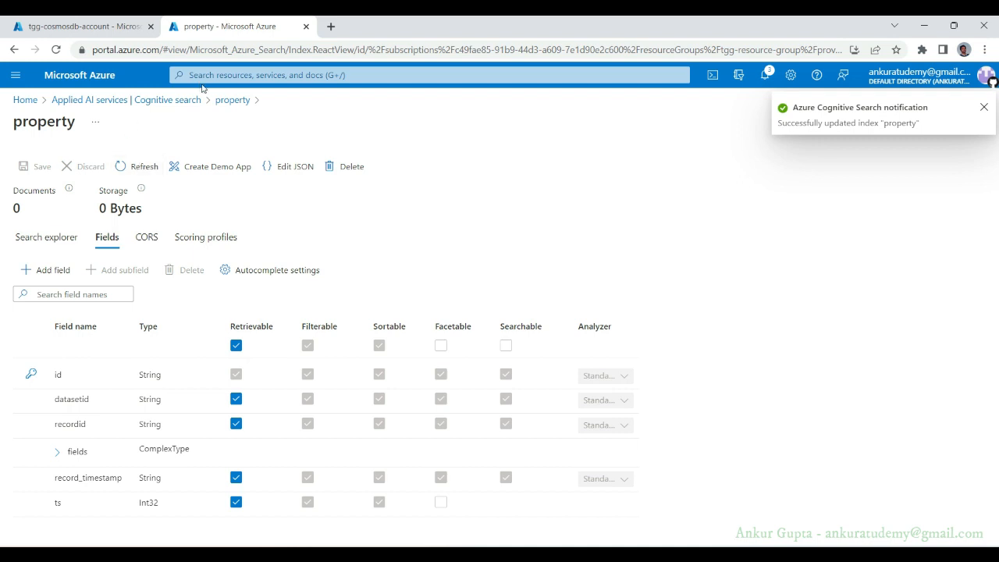
- Reopen the property index from the search service and run a test query for aa
click(232, 100)
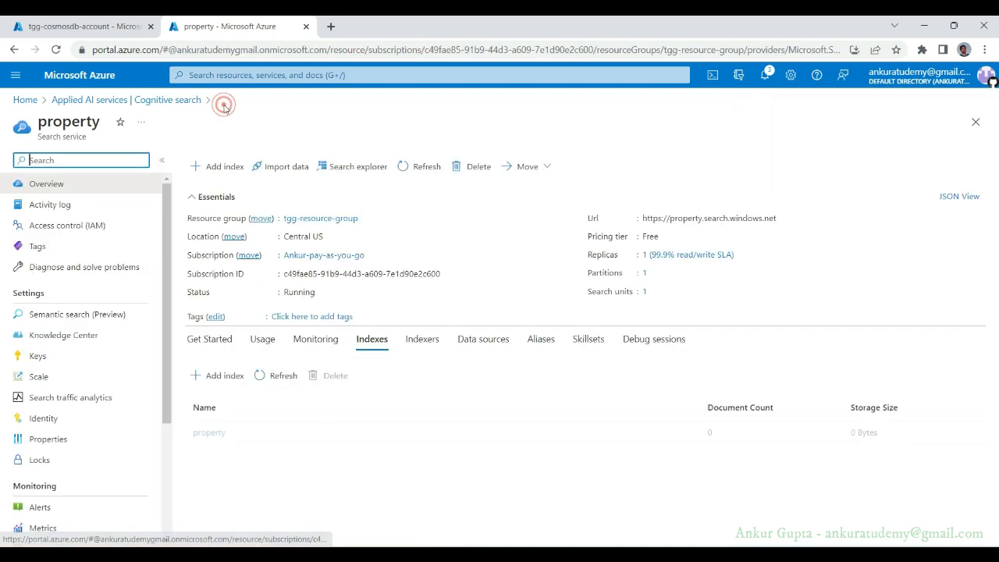
click(210, 433)
click(154, 287)
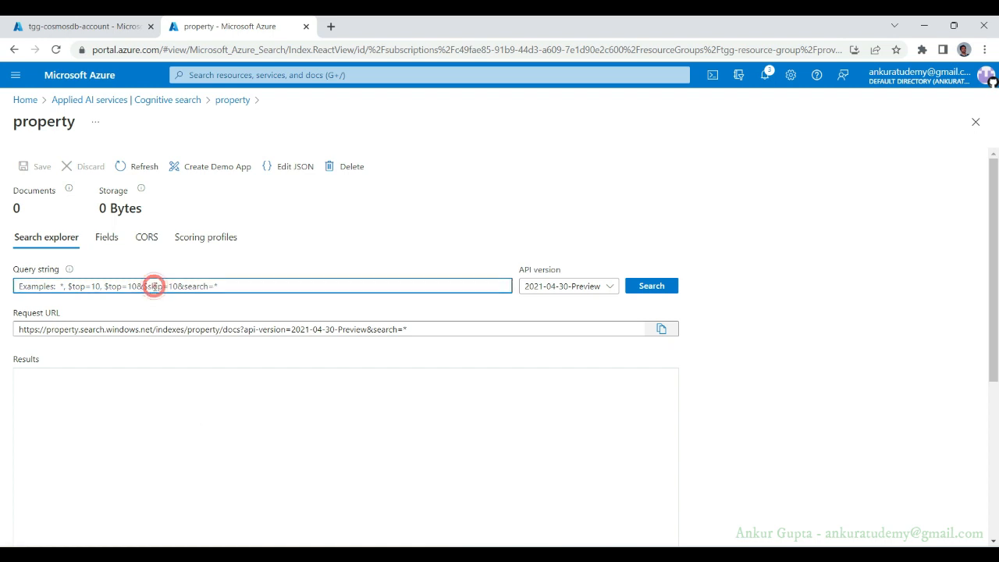
text(a)
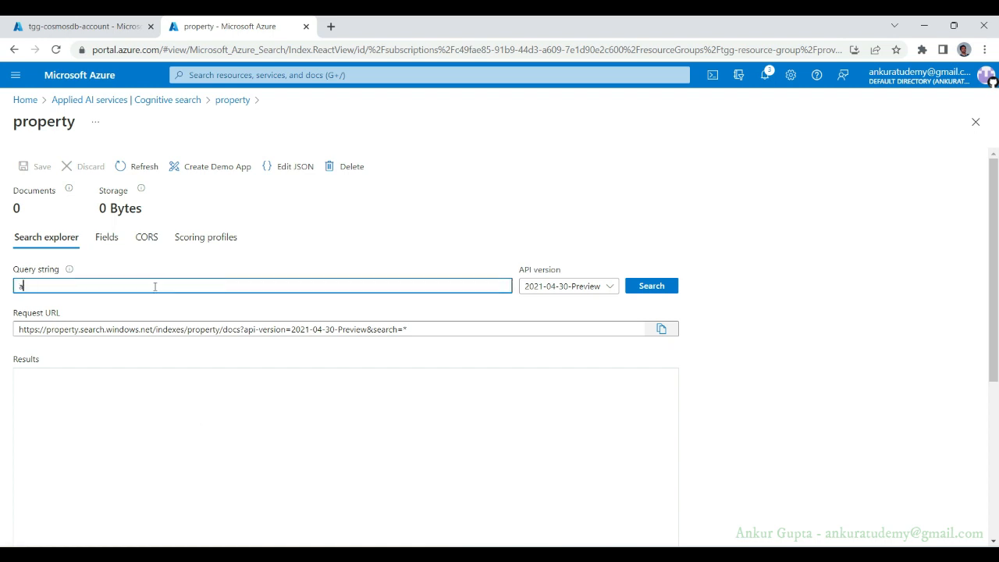
text(a)
click(648, 284)
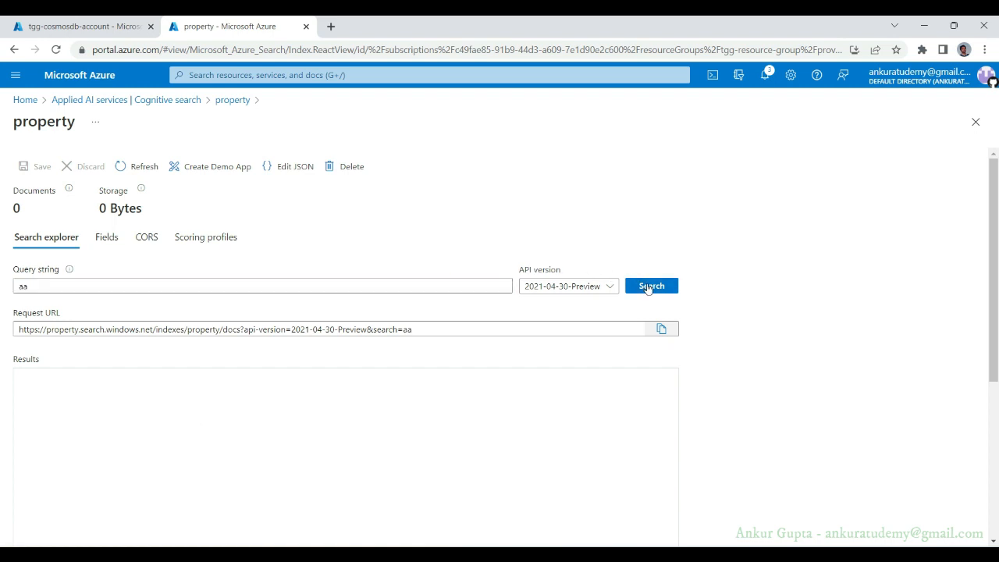
- Examine the JSON results returned for the test query
scroll(417, 405, down, 1)
scroll(416, 405, up, 1)
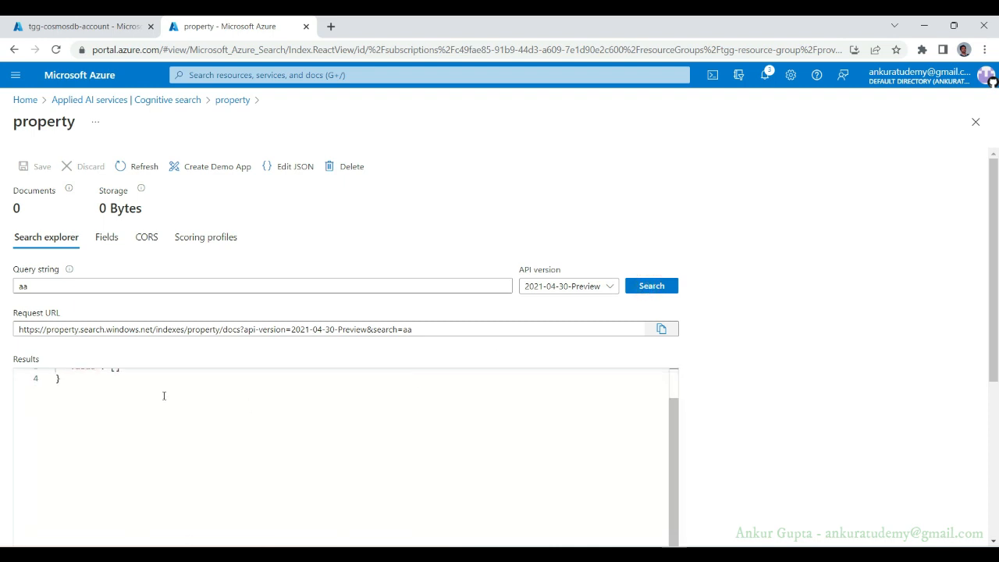
drag(84, 412, 35, 355)
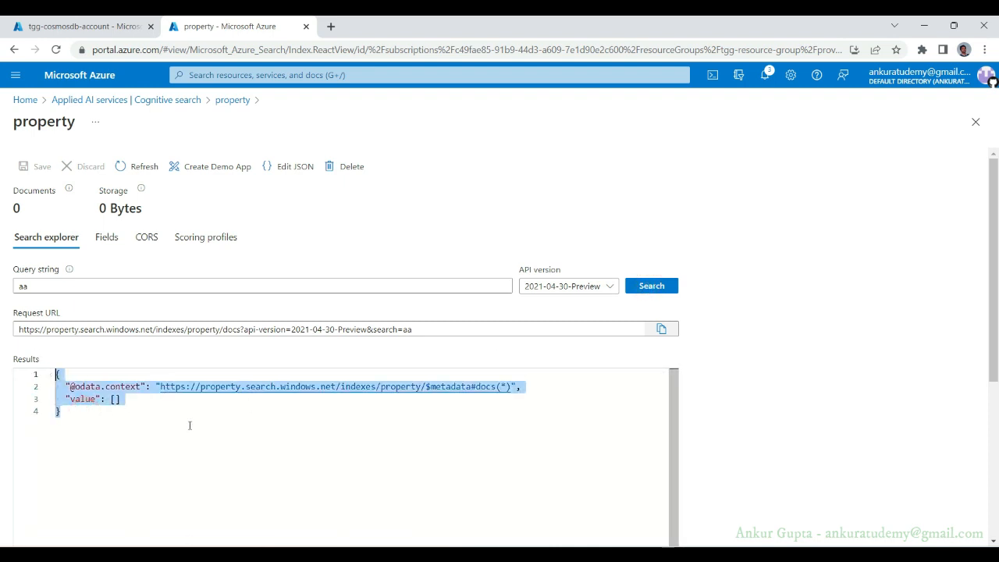
click(359, 458)
click(170, 283)
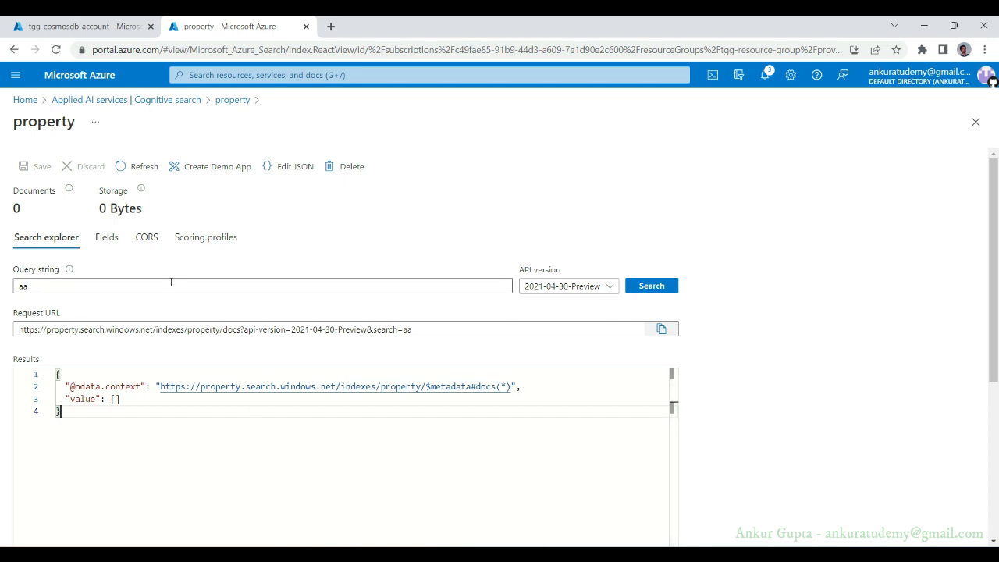
click(562, 451)
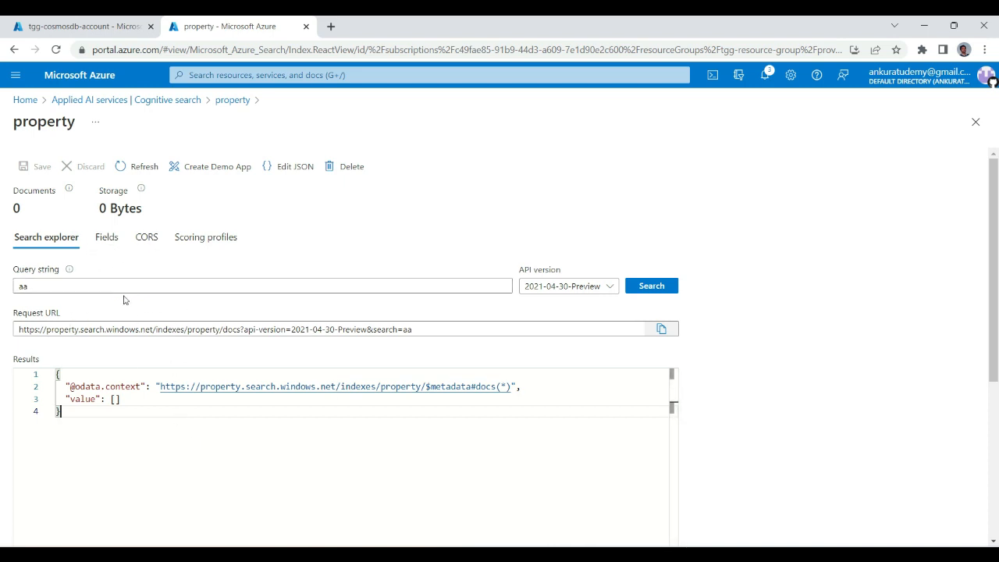
- Return to the property search service and view its list of indexers
click(233, 99)
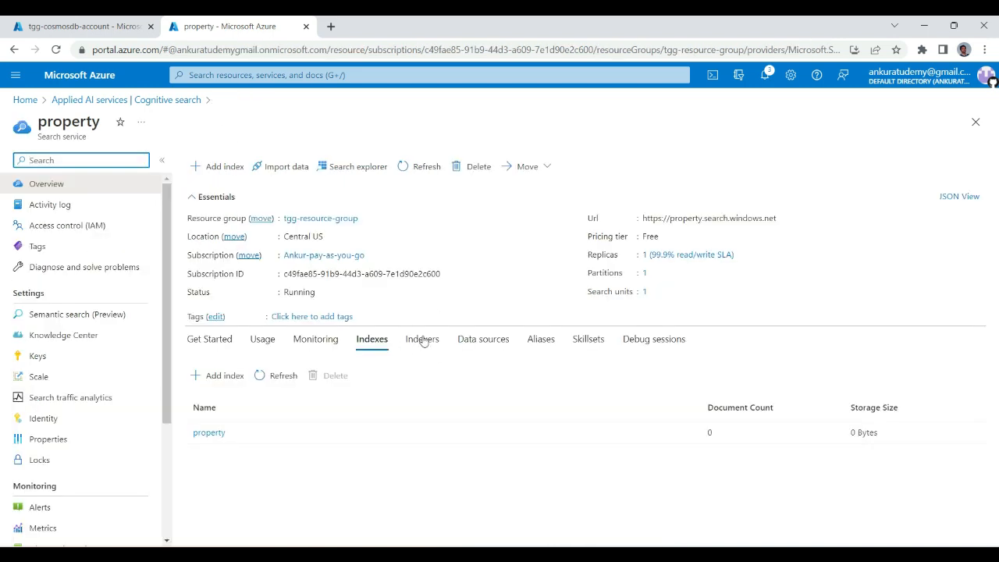
click(422, 340)
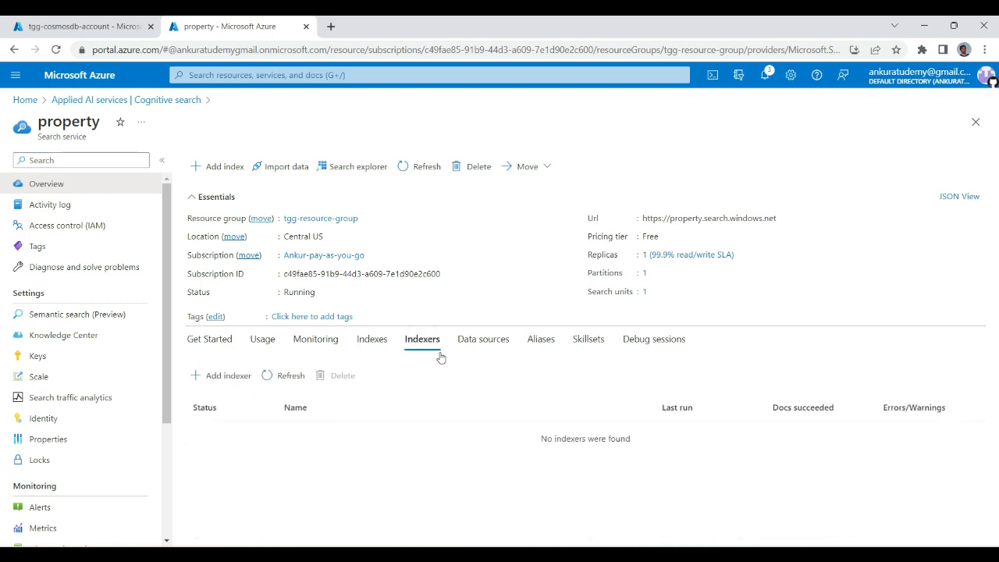